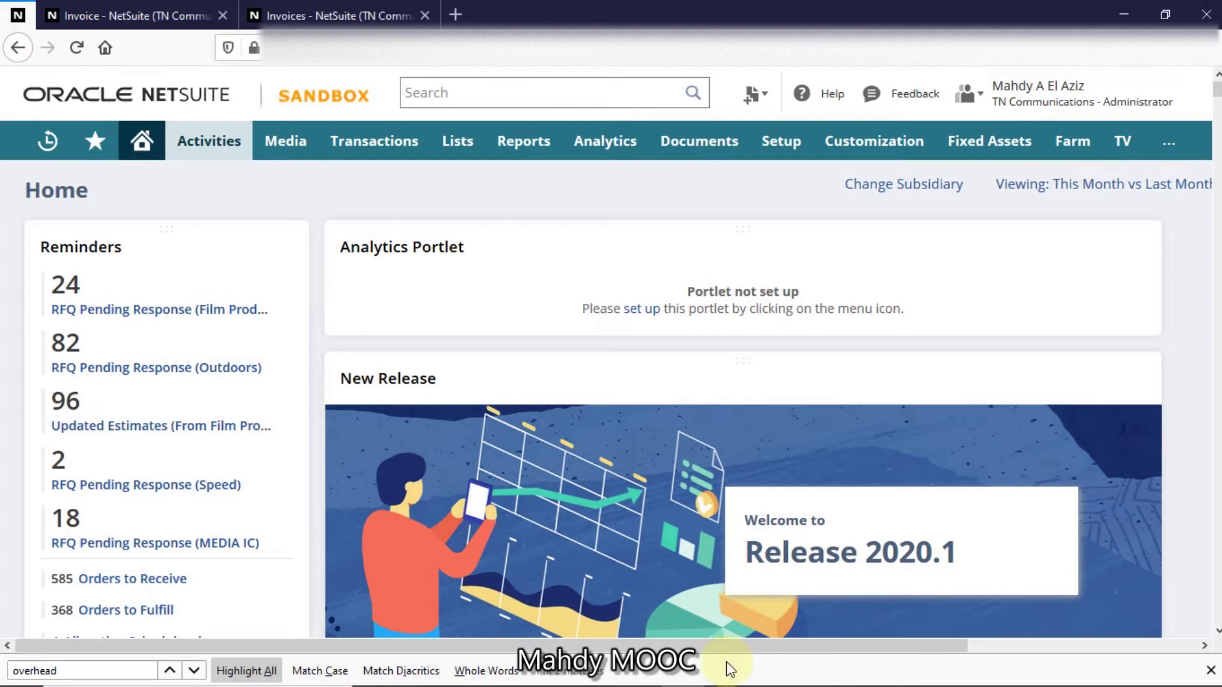
Step: Open the Chart of Accounts from the financial reports in a new browser tab and switch to it
{"action": "mouse_move", "coordinate": [534, 151]}
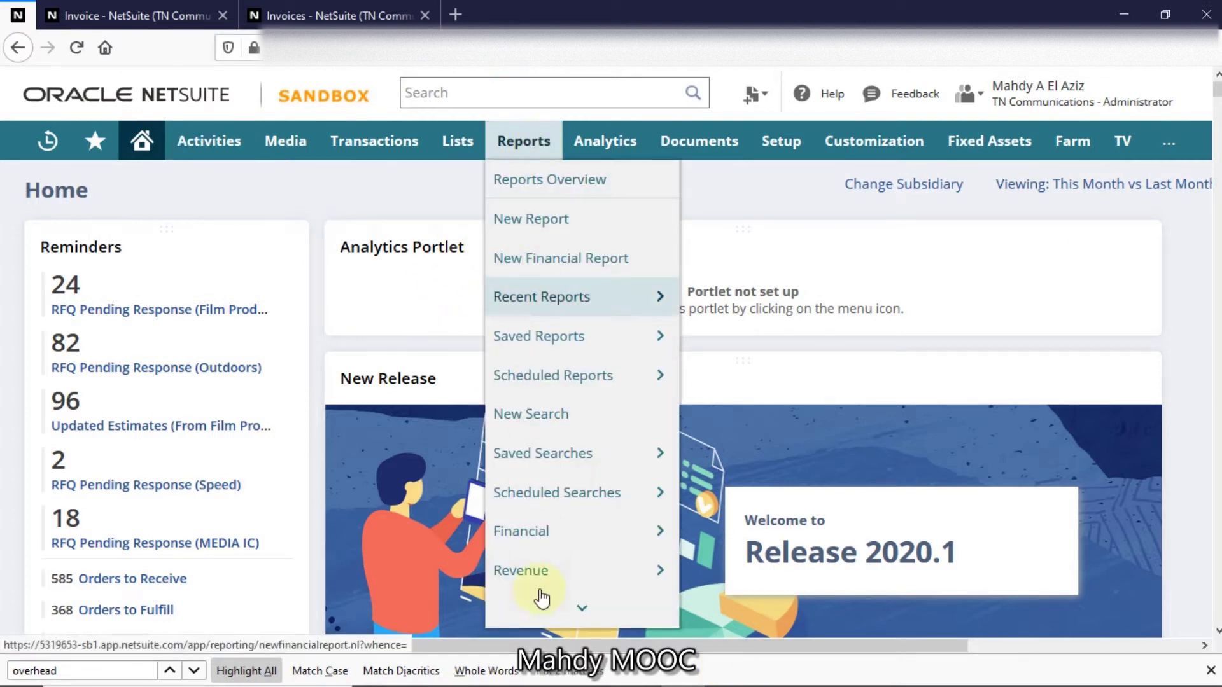
{"action": "scroll", "coordinate": [532, 532], "scroll_direction": "down", "scroll_amount": 2}
{"action": "mouse_move", "coordinate": [550, 465]}
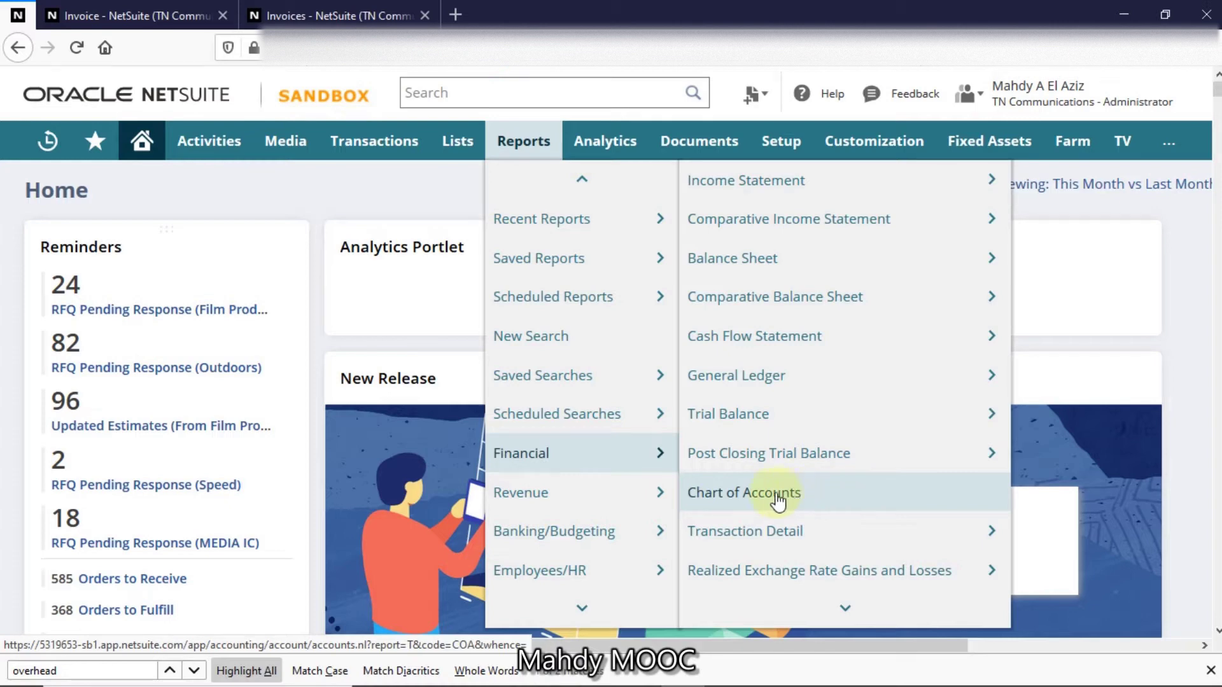
{"action": "right_click", "coordinate": [752, 500]}
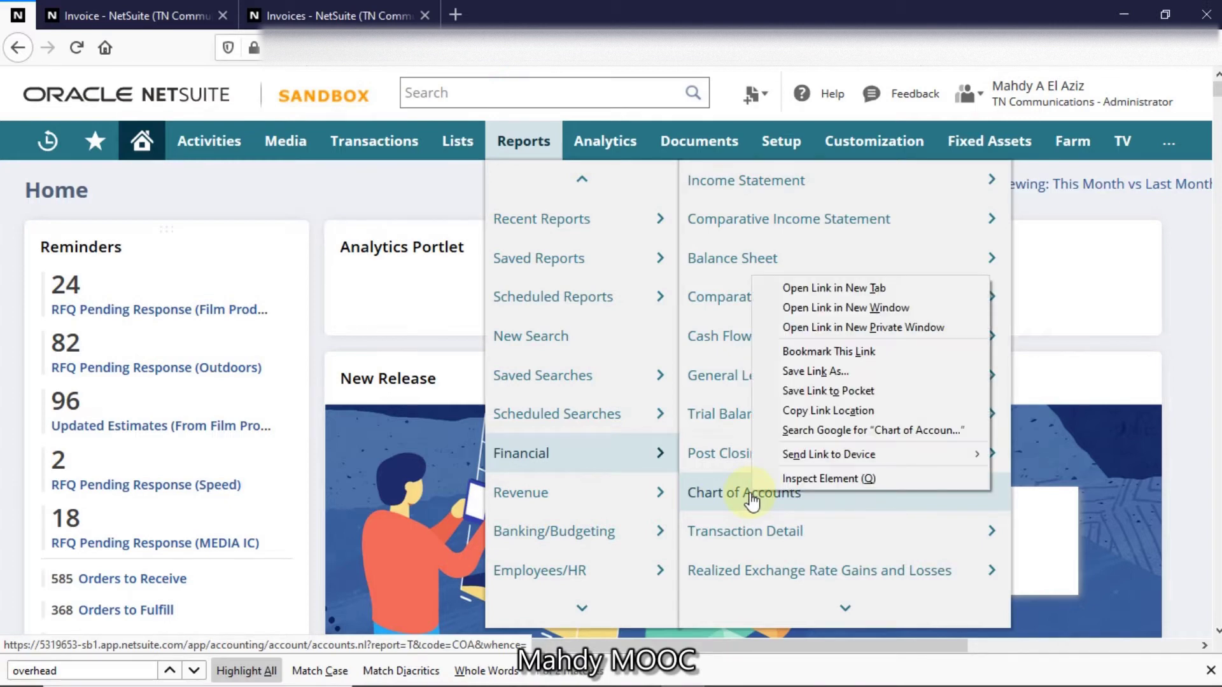
{"action": "left_click", "coordinate": [817, 289]}
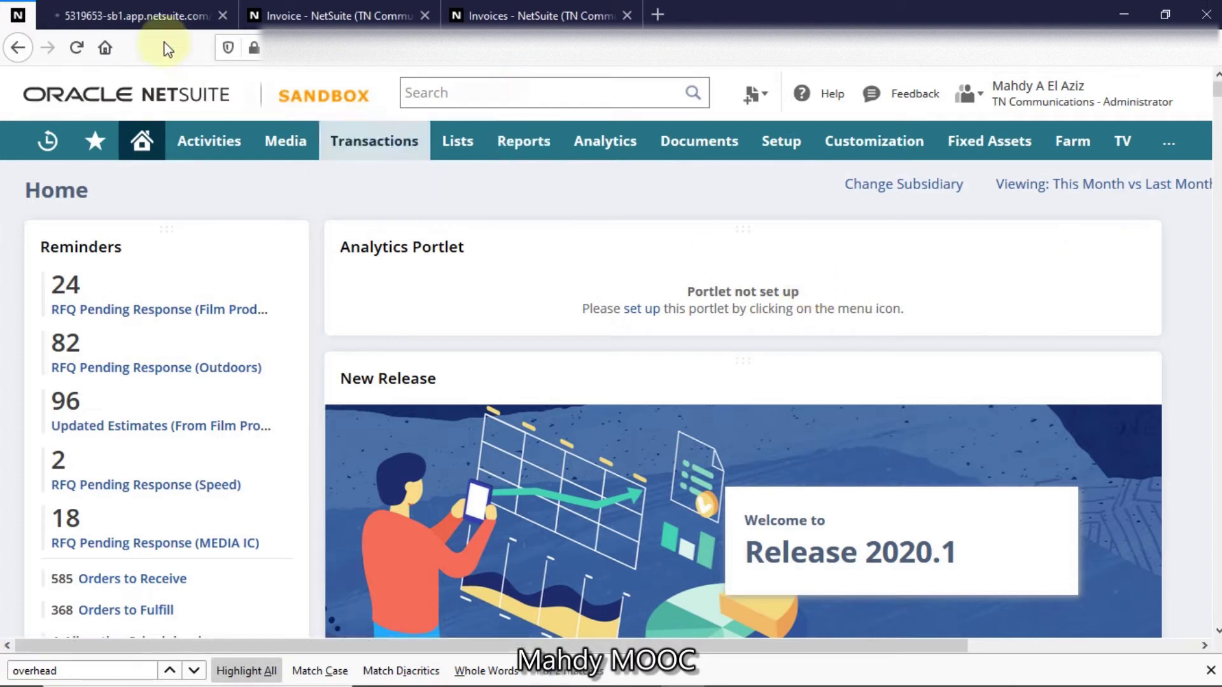
{"action": "left_click", "coordinate": [121, 15]}
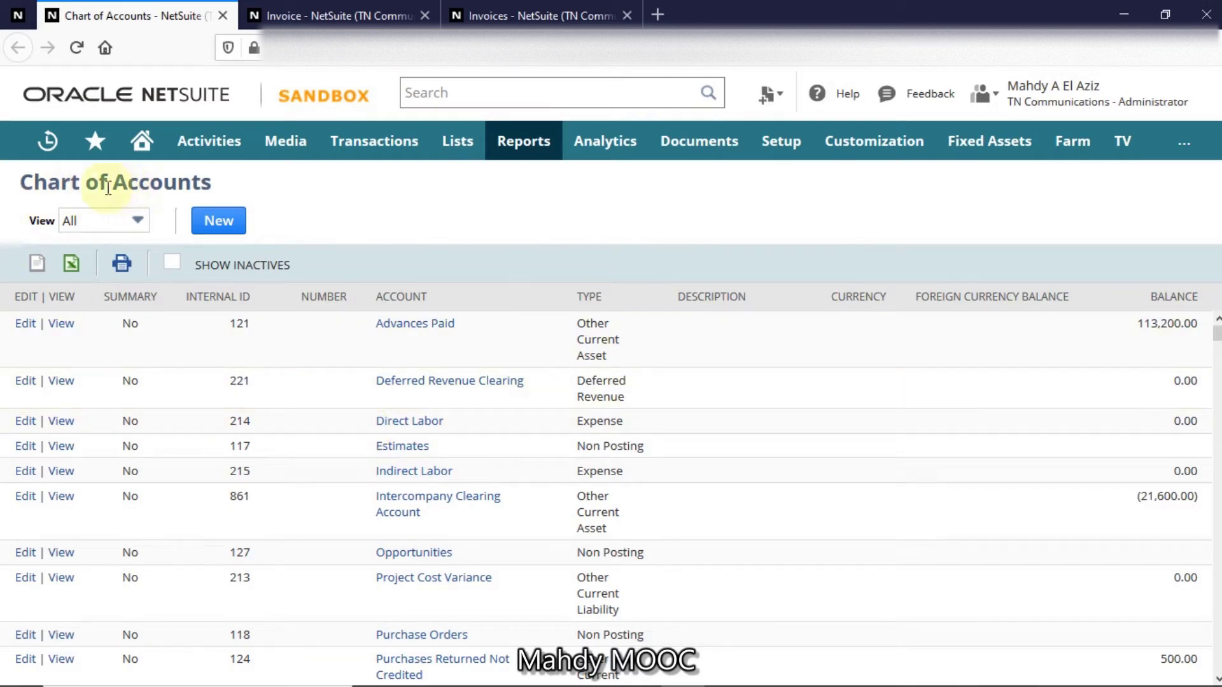
Step: Search globally for "chart of accounts", open the matching page in a new browser tab and switch to it
{"action": "left_click", "coordinate": [445, 94]}
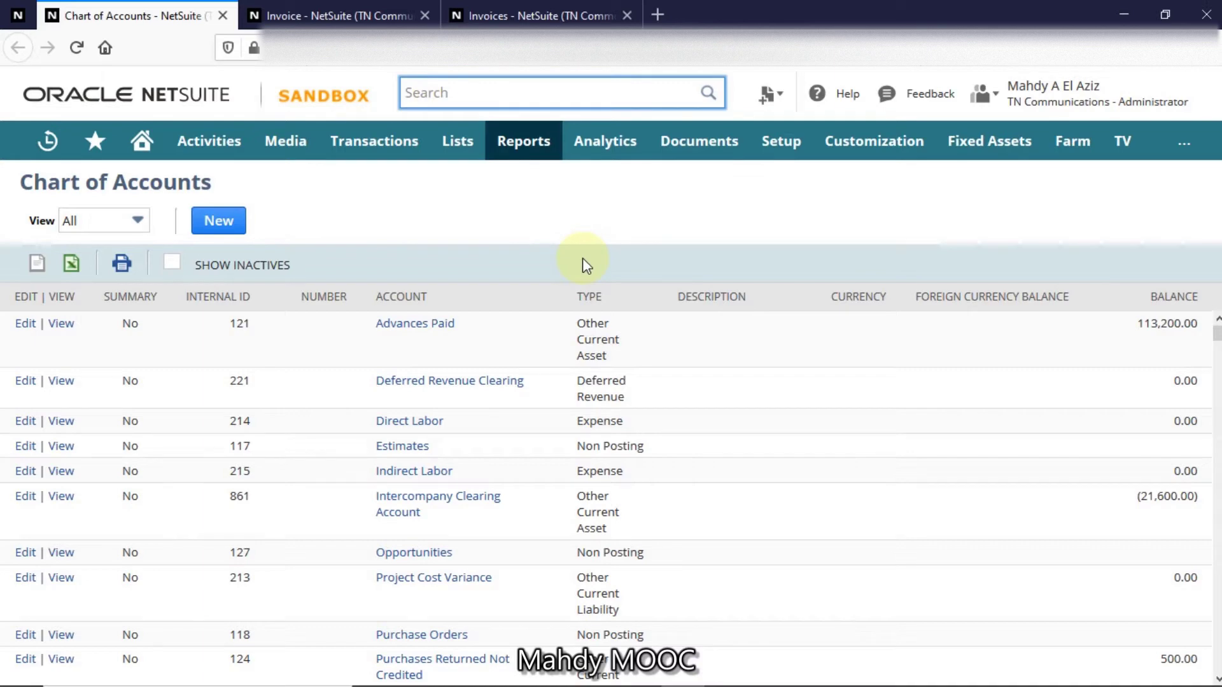
{"action": "type", "text": "chart"}
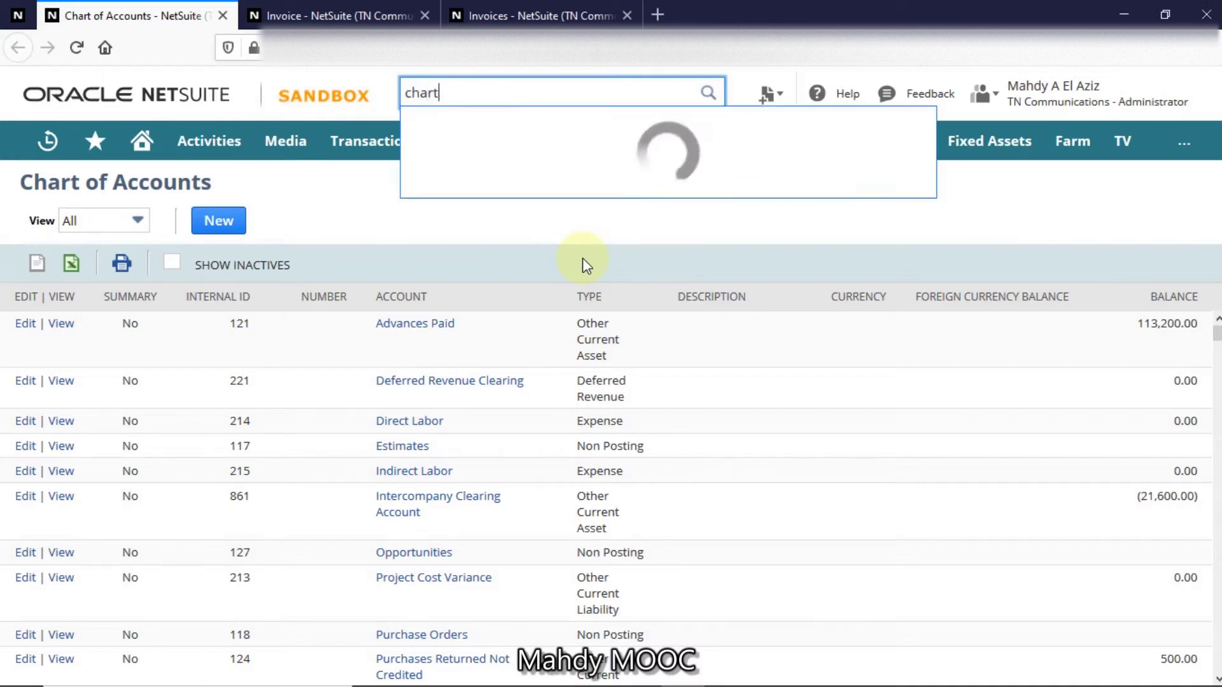
{"action": "type", "text": " of accounts"}
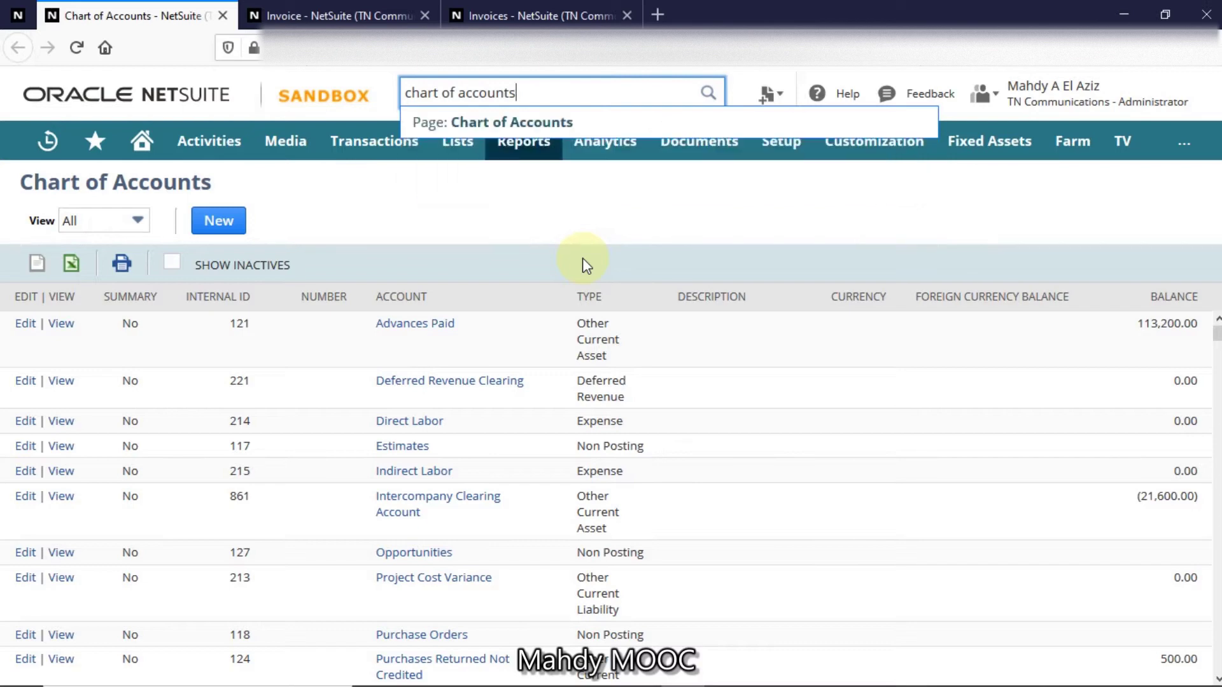
{"action": "right_click", "coordinate": [512, 128]}
{"action": "left_click", "coordinate": [540, 134]}
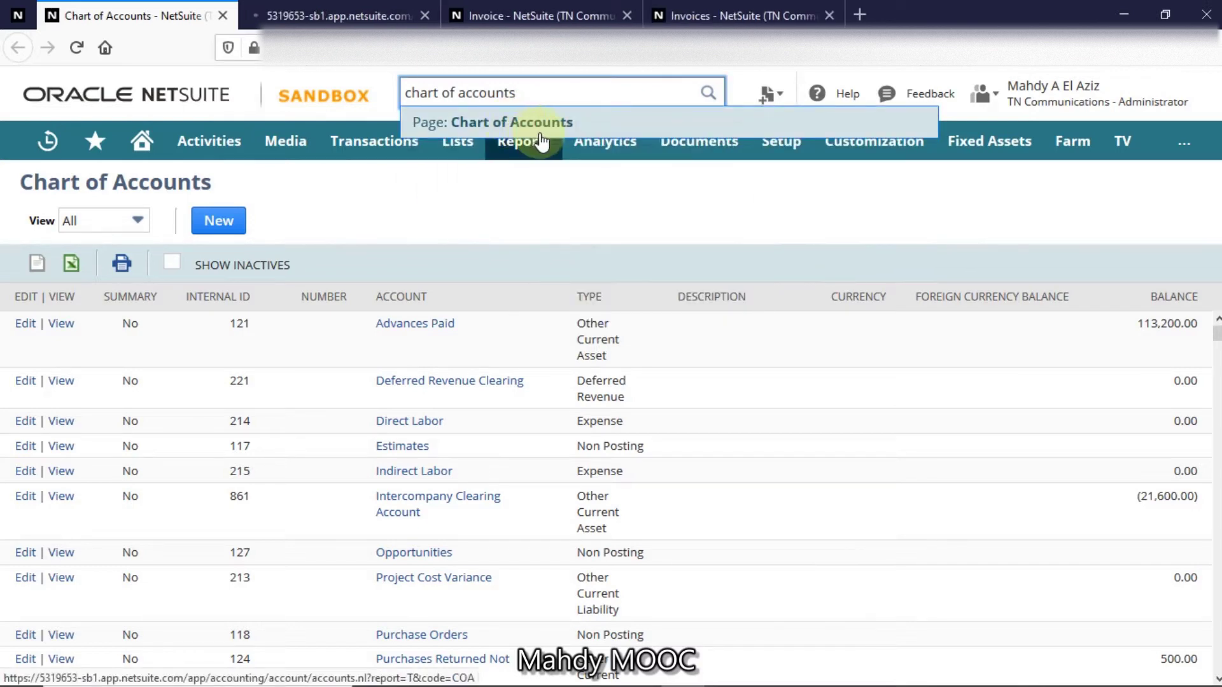
{"action": "left_click", "coordinate": [280, 13]}
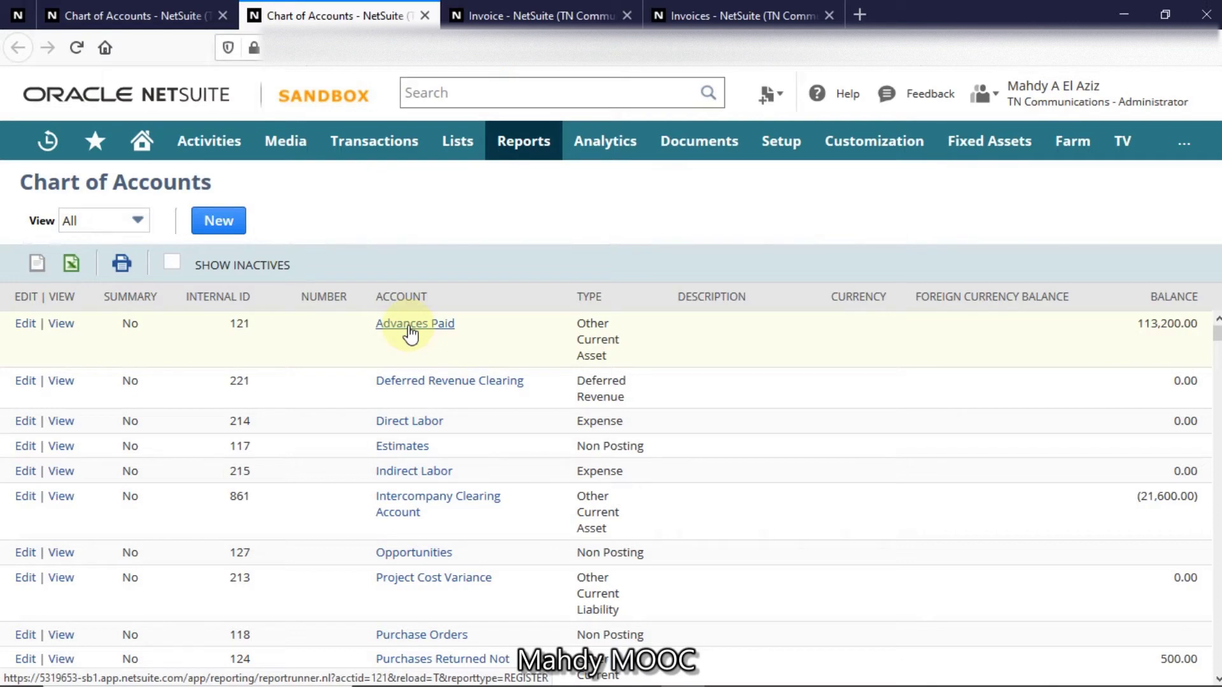
Step: Find "overhead" on the Chart of Accounts page and look through the overhead expense accounts
{"action": "key", "text": "ctrl+f"}
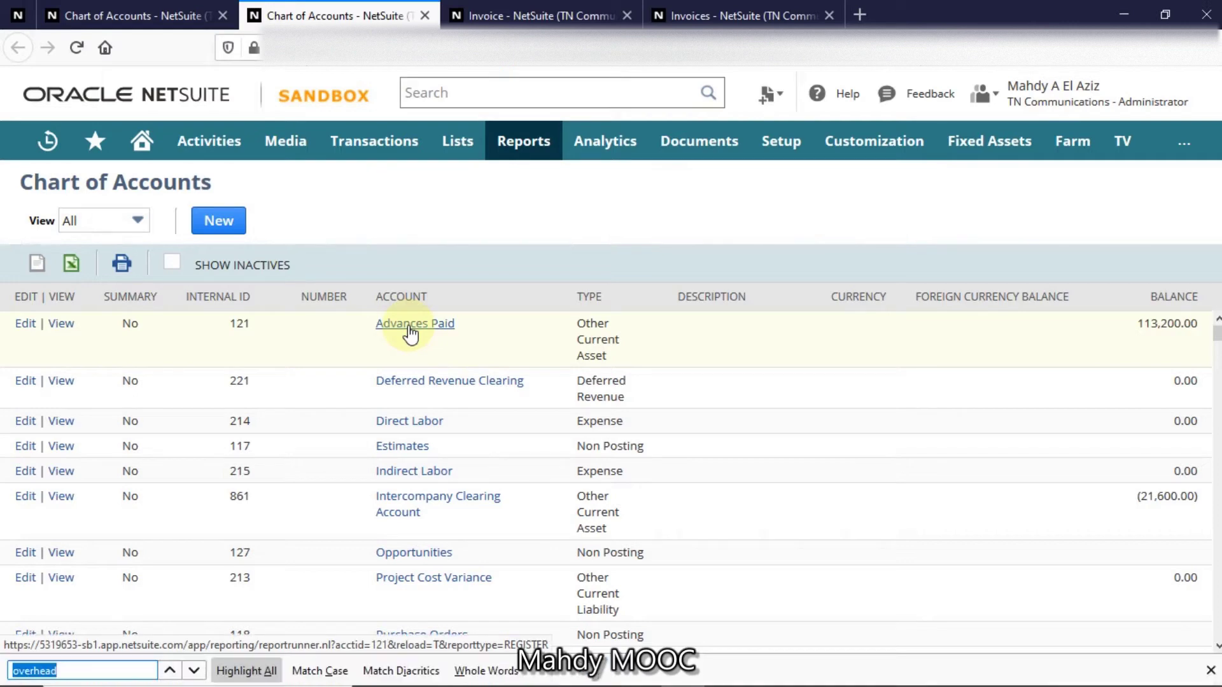
{"action": "left_click", "coordinate": [78, 670]}
{"action": "key", "text": "Return"}
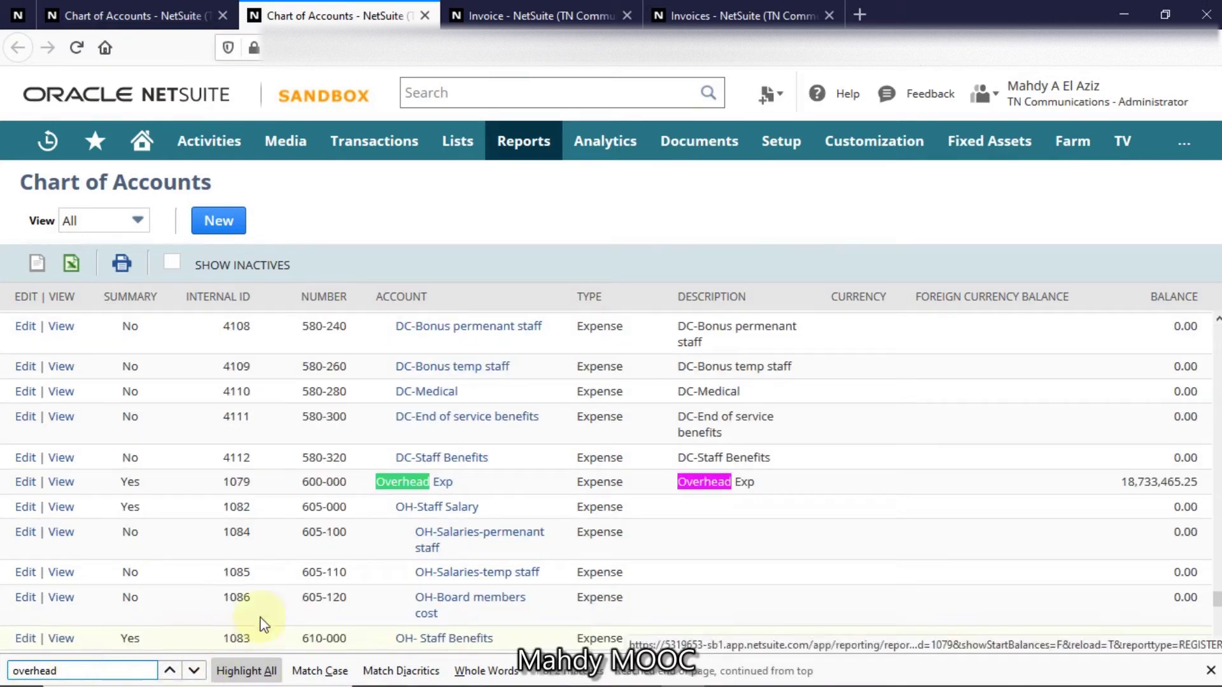
{"action": "scroll", "coordinate": [414, 551], "scroll_direction": "down", "scroll_amount": 4}
{"action": "scroll", "coordinate": [428, 546], "scroll_direction": "up", "scroll_amount": 2}
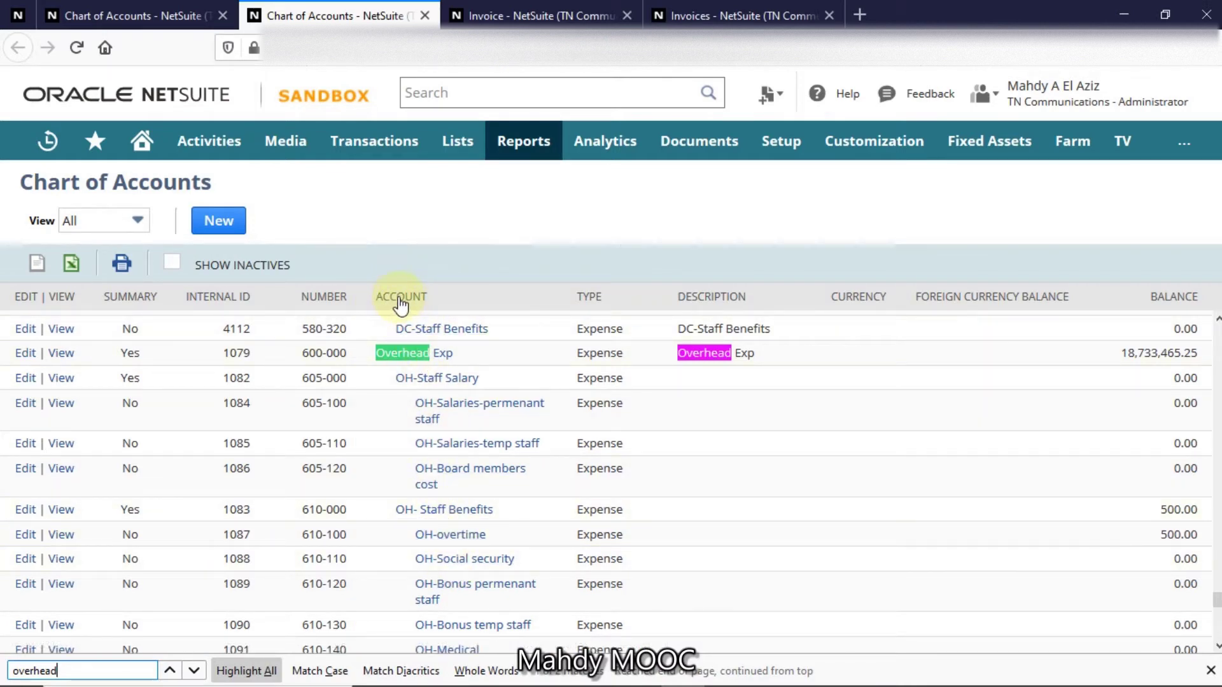
Step: Open the register of the OH-overtime expense account and highlight the word "Register" in its title
{"action": "left_click", "coordinate": [445, 536]}
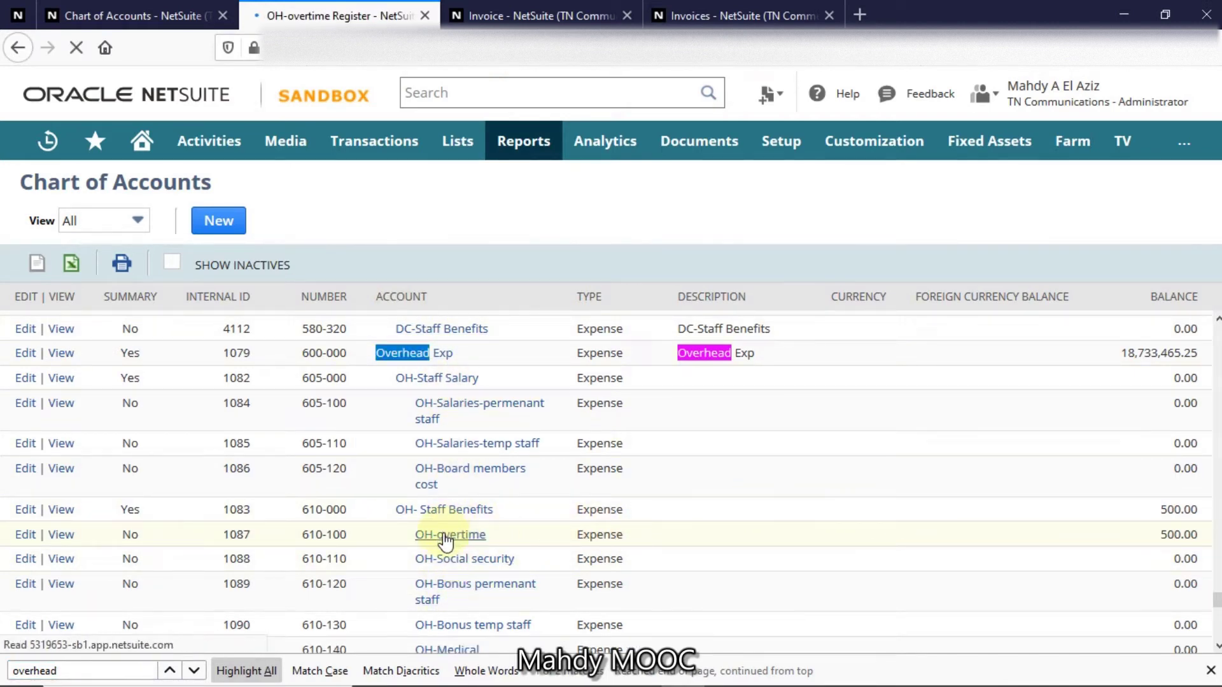
{"action": "left_click_drag", "start_coordinate": [195, 180], "coordinate": [160, 180]}
{"action": "left_click_drag", "start_coordinate": [241, 183], "coordinate": [259, 191]}
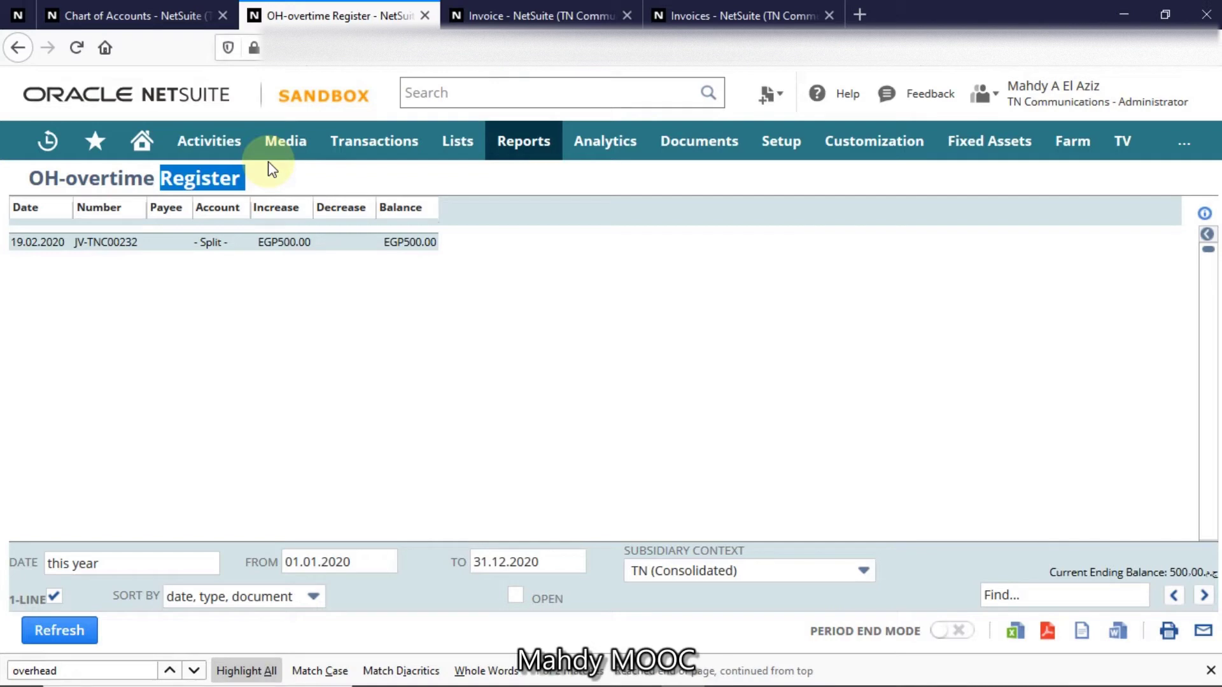
Step: Go from the open paid-in-full invoice to its Accounts Receivable register and highlight "Register" in the title
{"action": "left_click", "coordinate": [516, 14]}
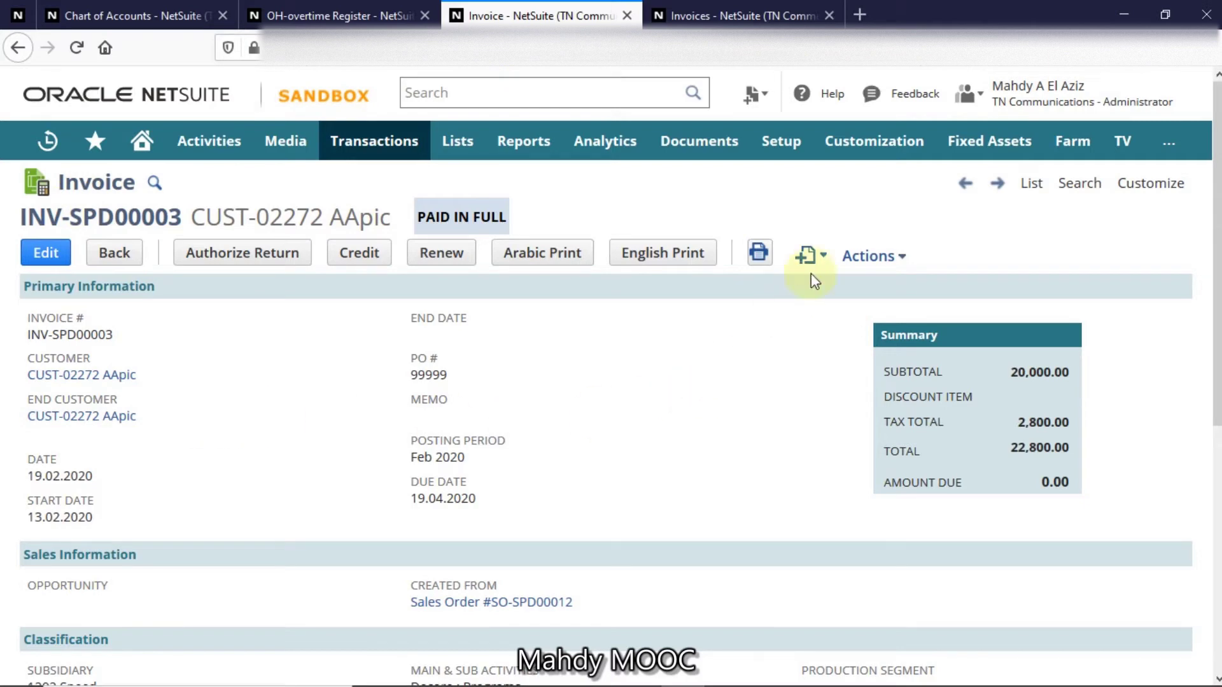
{"action": "left_click", "coordinate": [868, 253]}
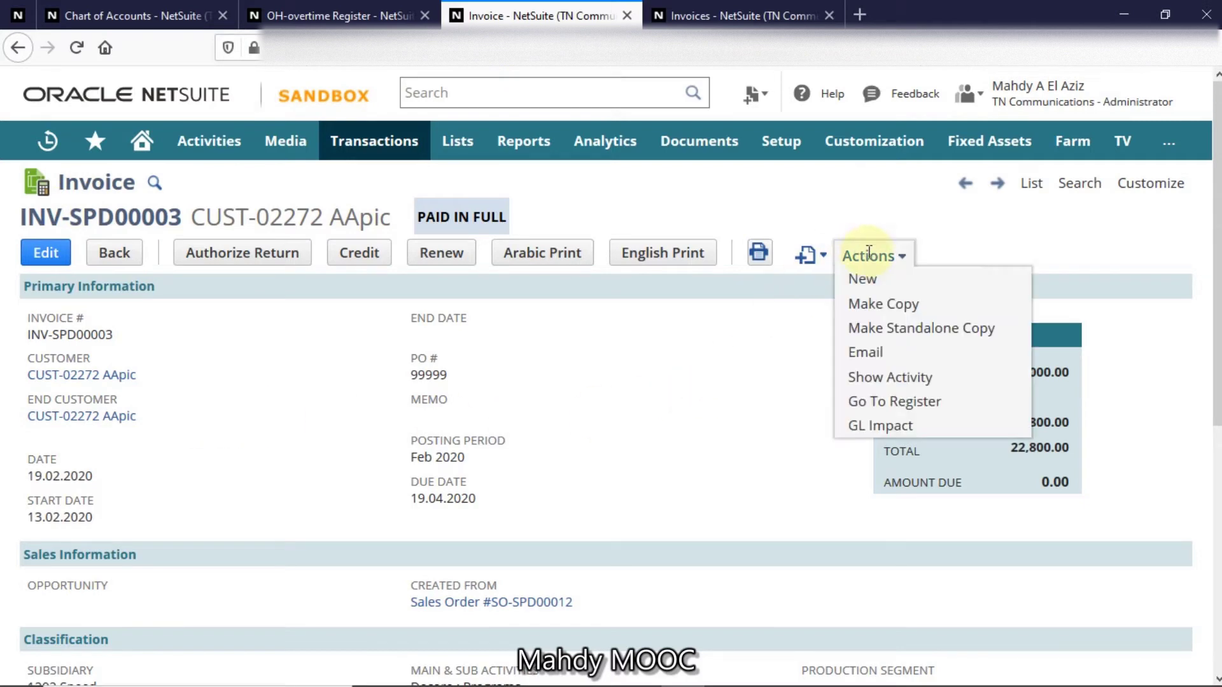
{"action": "left_click", "coordinate": [975, 401]}
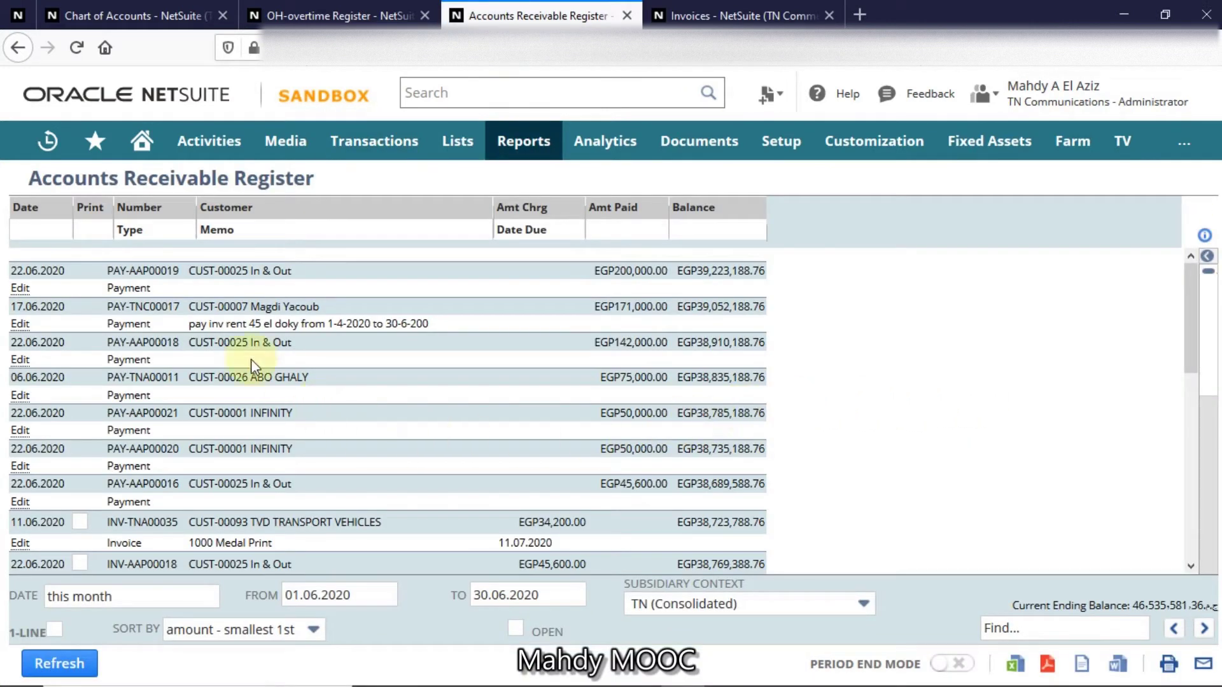
{"action": "left_click_drag", "start_coordinate": [237, 174], "coordinate": [325, 180]}
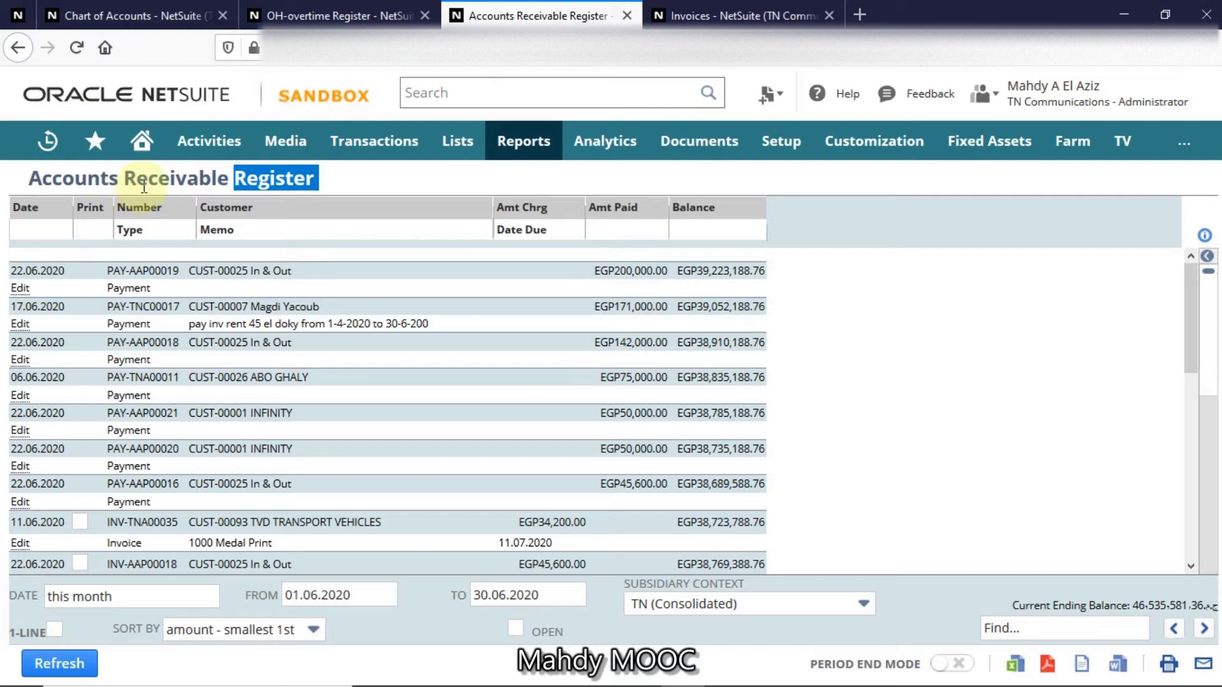
Step: Open the Accounts Receivable register from the first row of the Invoices list and highlight "Register" in the title
{"action": "left_click", "coordinate": [741, 15]}
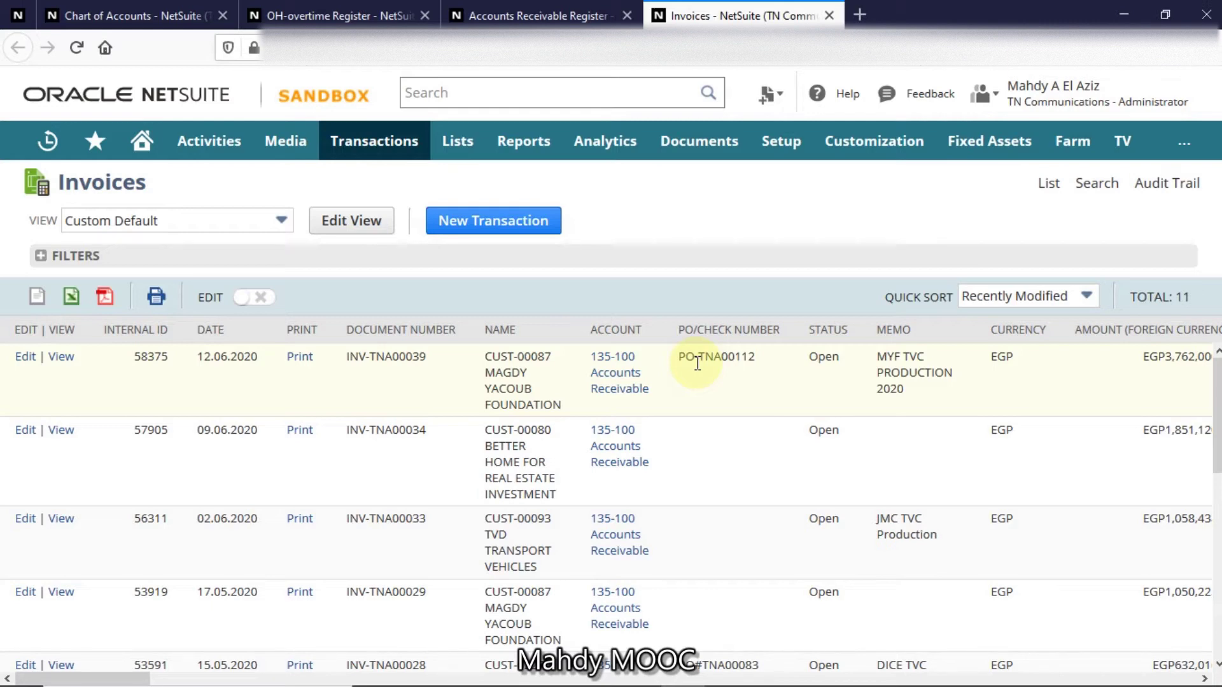
{"action": "left_click", "coordinate": [619, 385]}
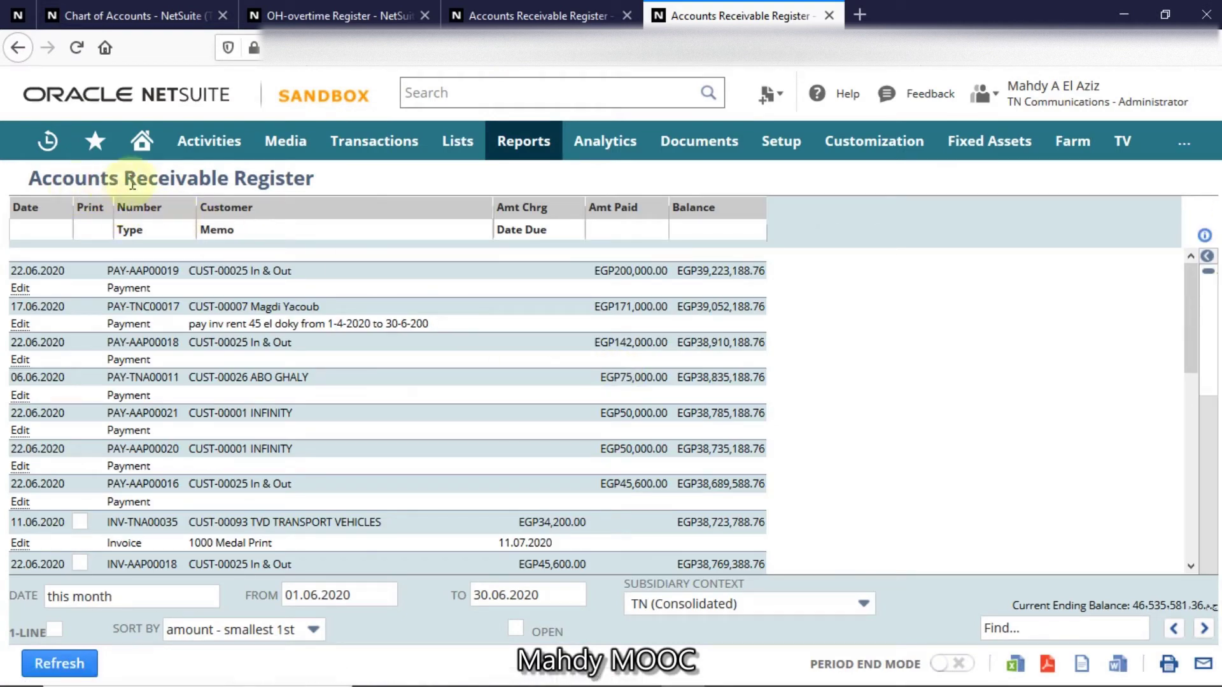
{"action": "left_click_drag", "start_coordinate": [240, 172], "coordinate": [330, 180]}
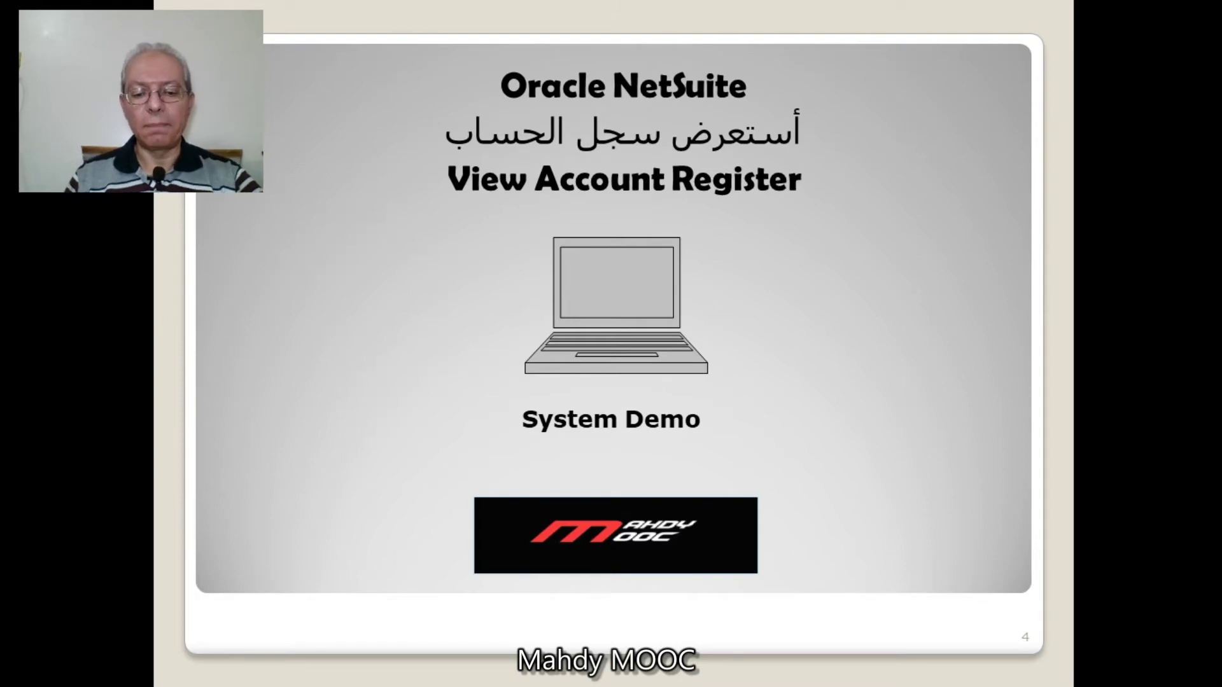
{"action": "key", "text": "Right"}
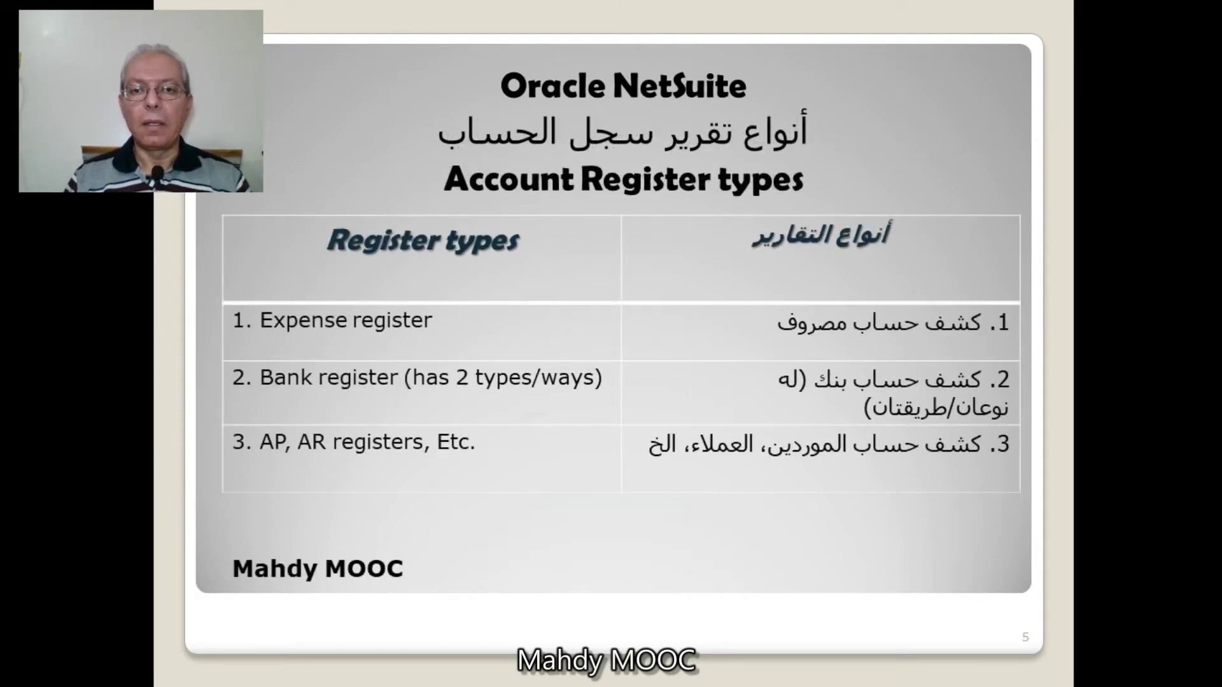
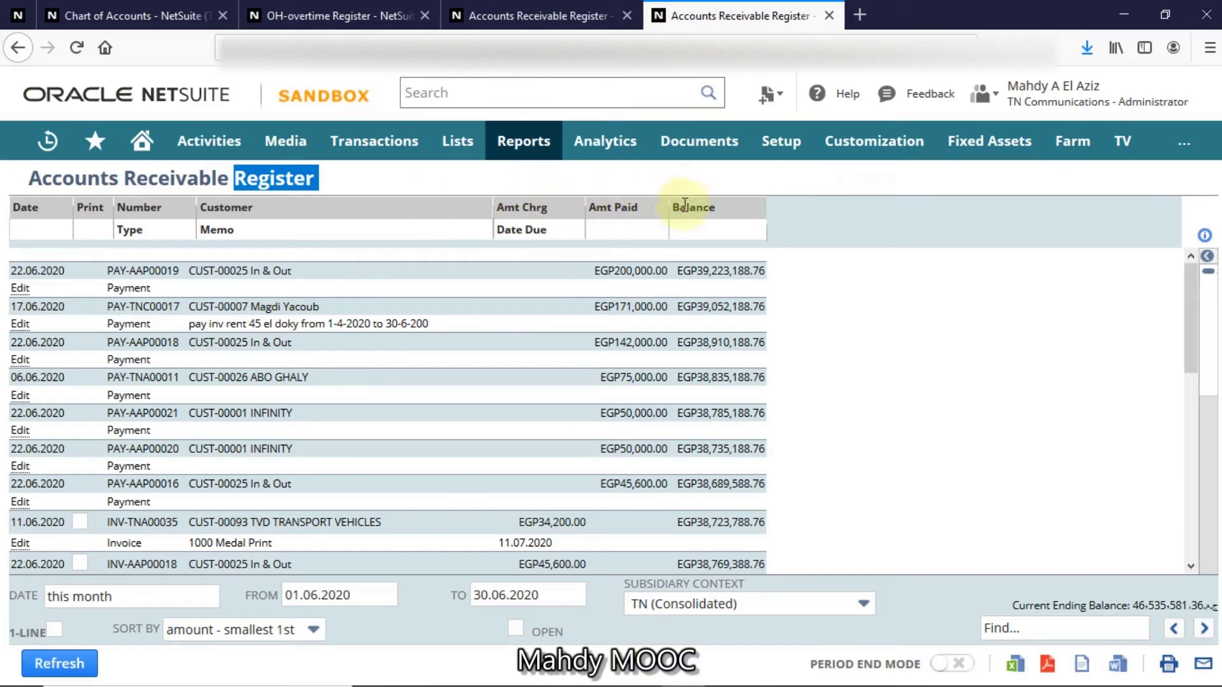
{"action": "left_click_drag", "start_coordinate": [200, 208], "coordinate": [255, 207]}
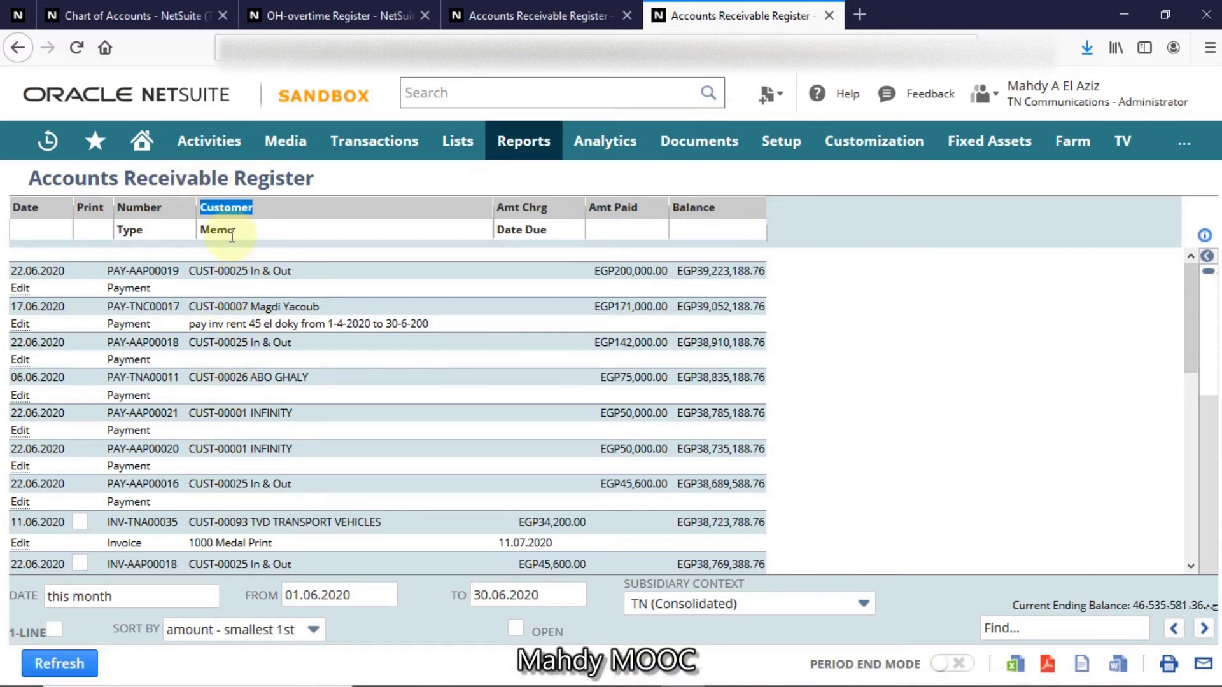
Step: Return to the Chart of Accounts and find "accounts payable" on the page to locate the payable accounts
{"action": "left_click", "coordinate": [138, 19]}
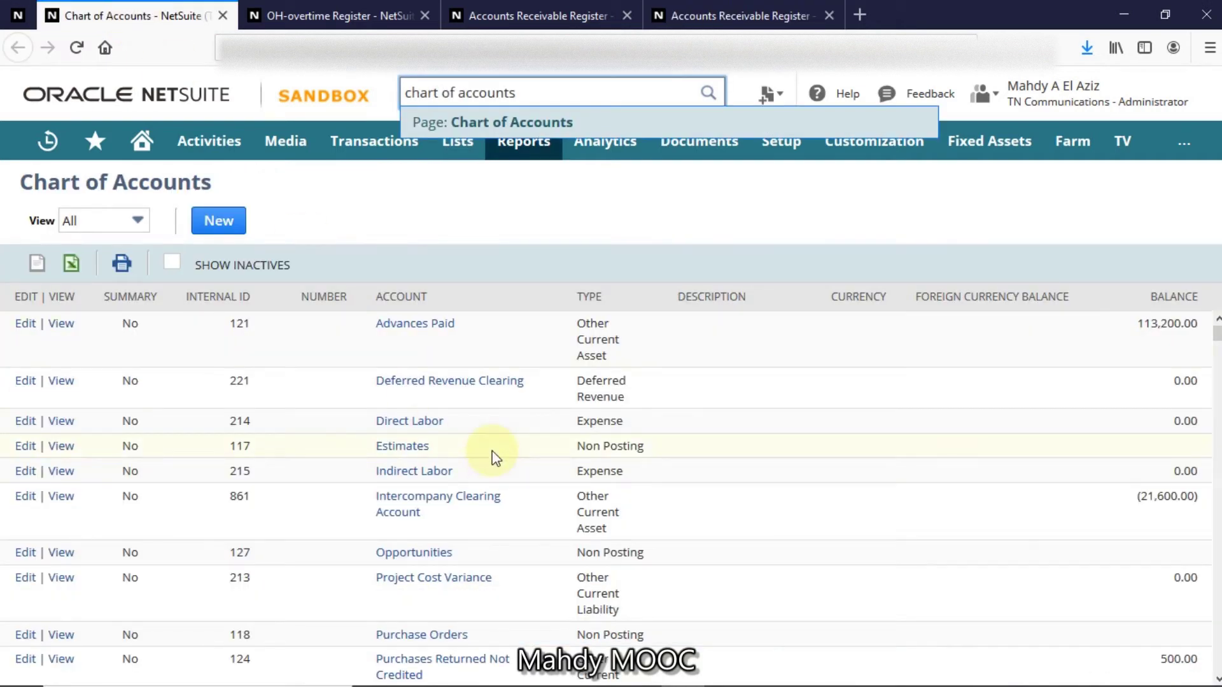
{"action": "key", "text": "ctrl+f"}
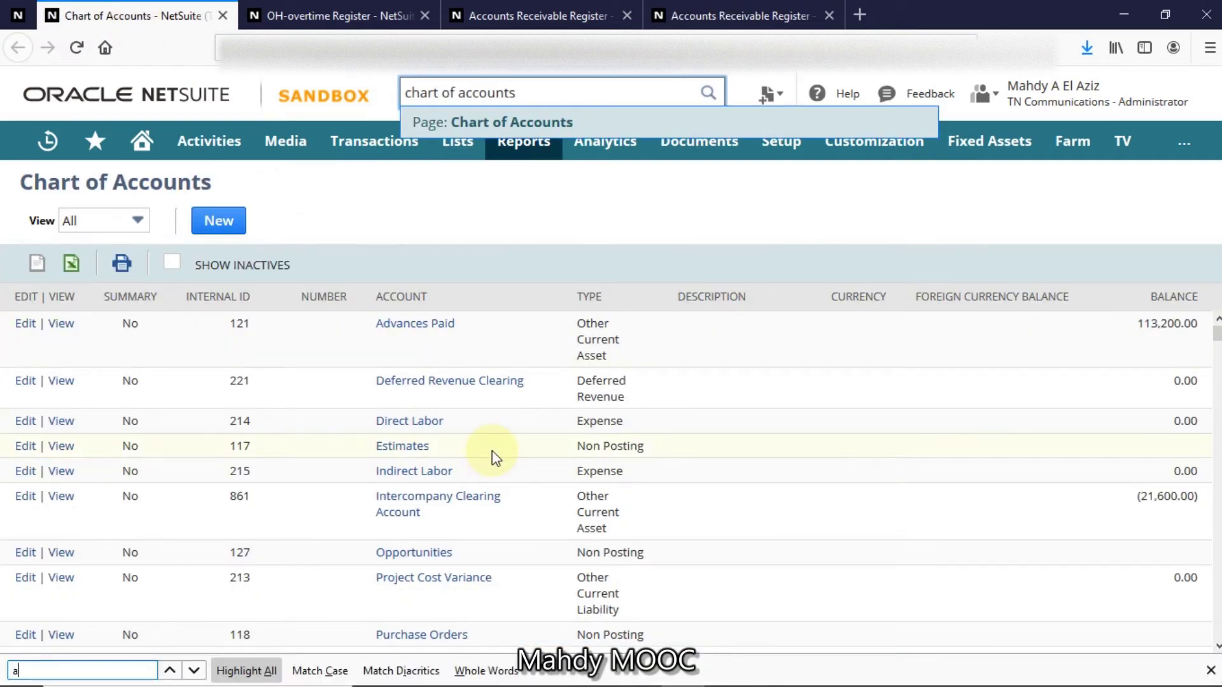
{"action": "type", "text": "accounts pay"}
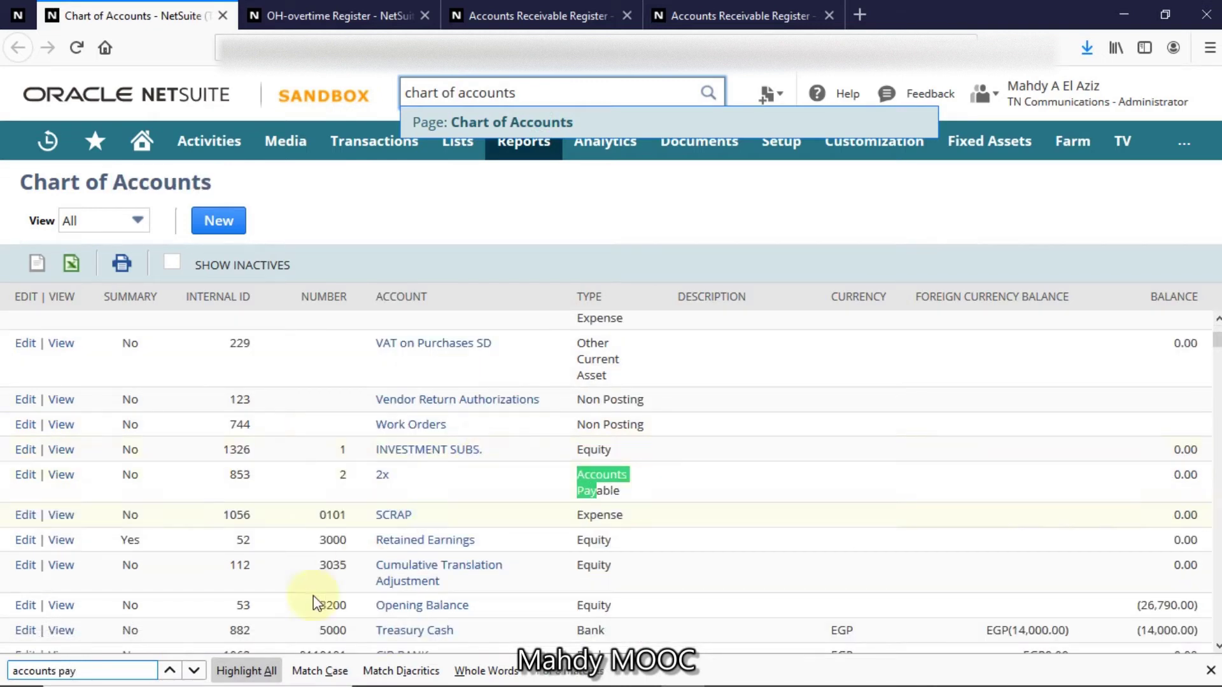
{"action": "type", "text": "able"}
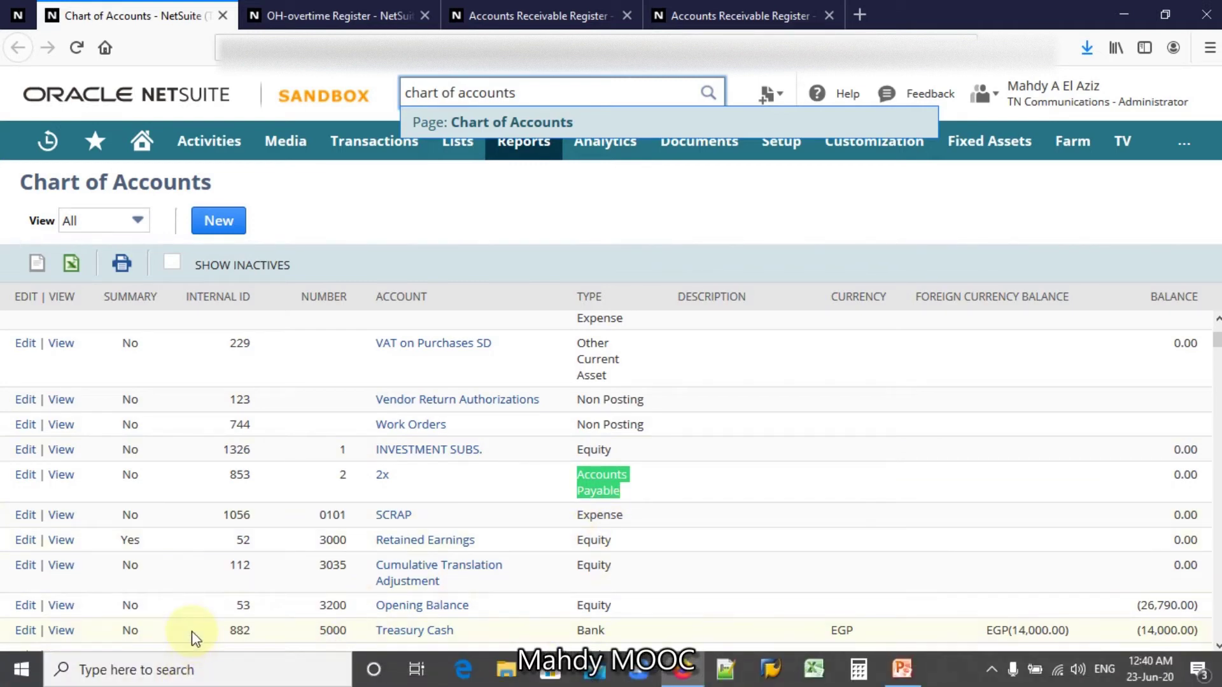
{"action": "left_click", "coordinate": [194, 671]}
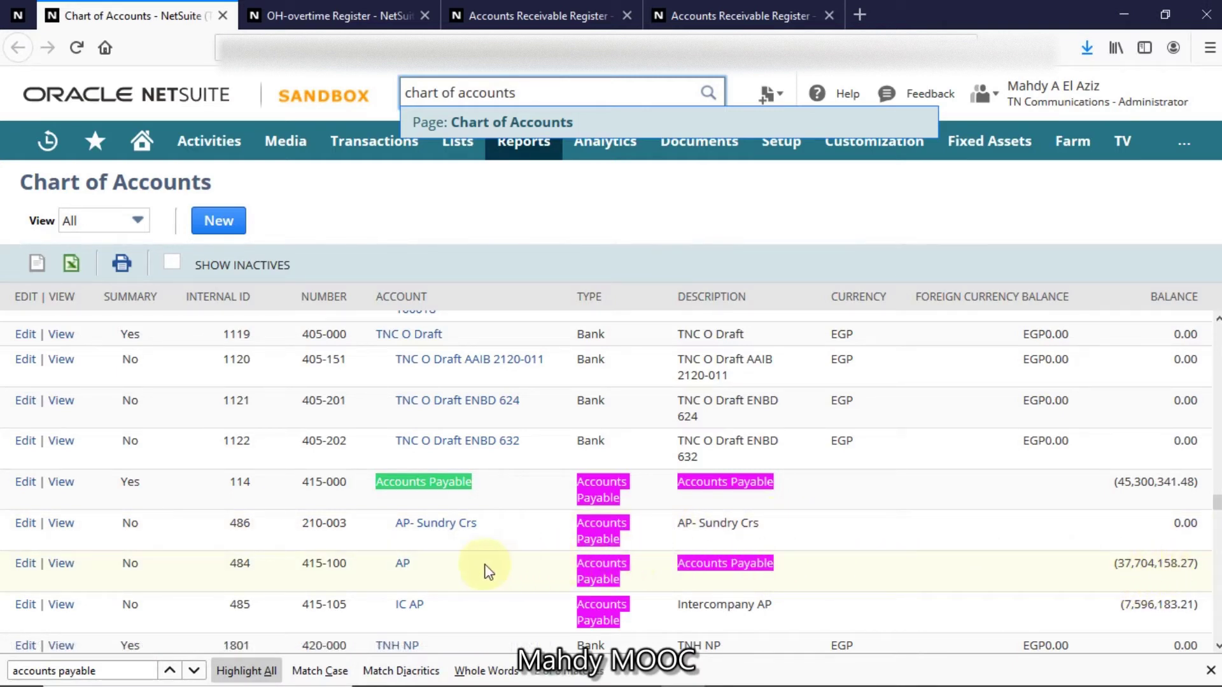
Step: Open the register of the AP account under Accounts Payable in a new browser tab and switch to it
{"action": "right_click", "coordinate": [404, 568]}
{"action": "left_click", "coordinate": [459, 292]}
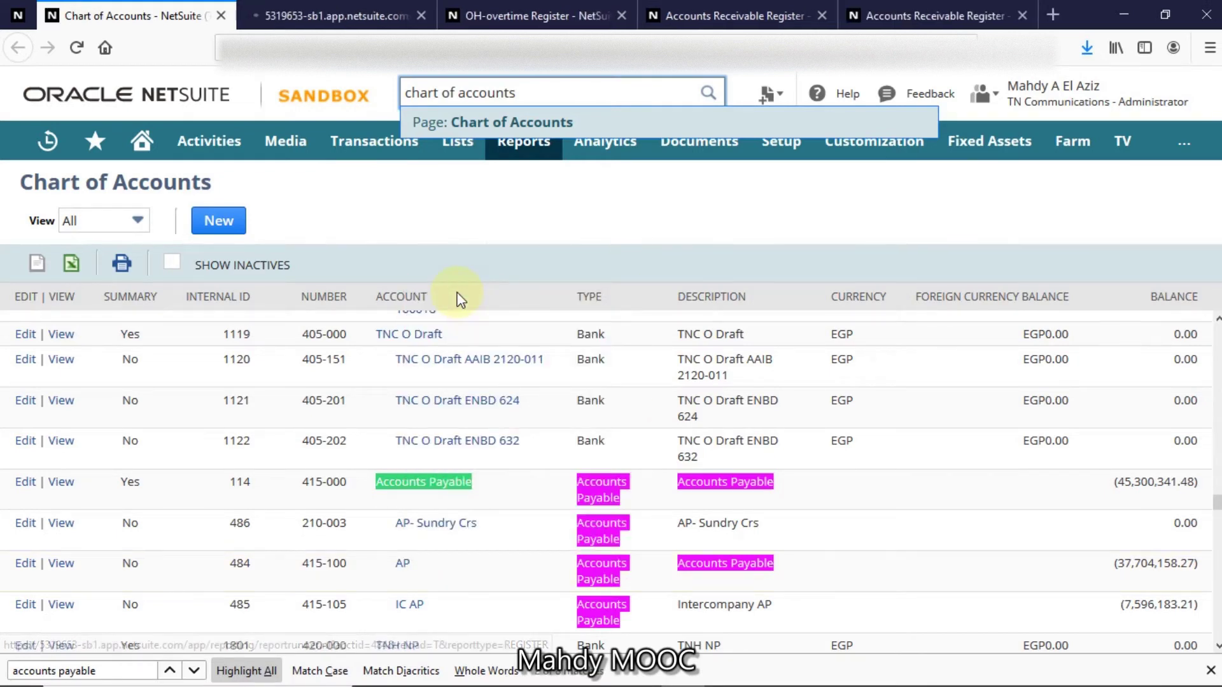
{"action": "left_click", "coordinate": [312, 16]}
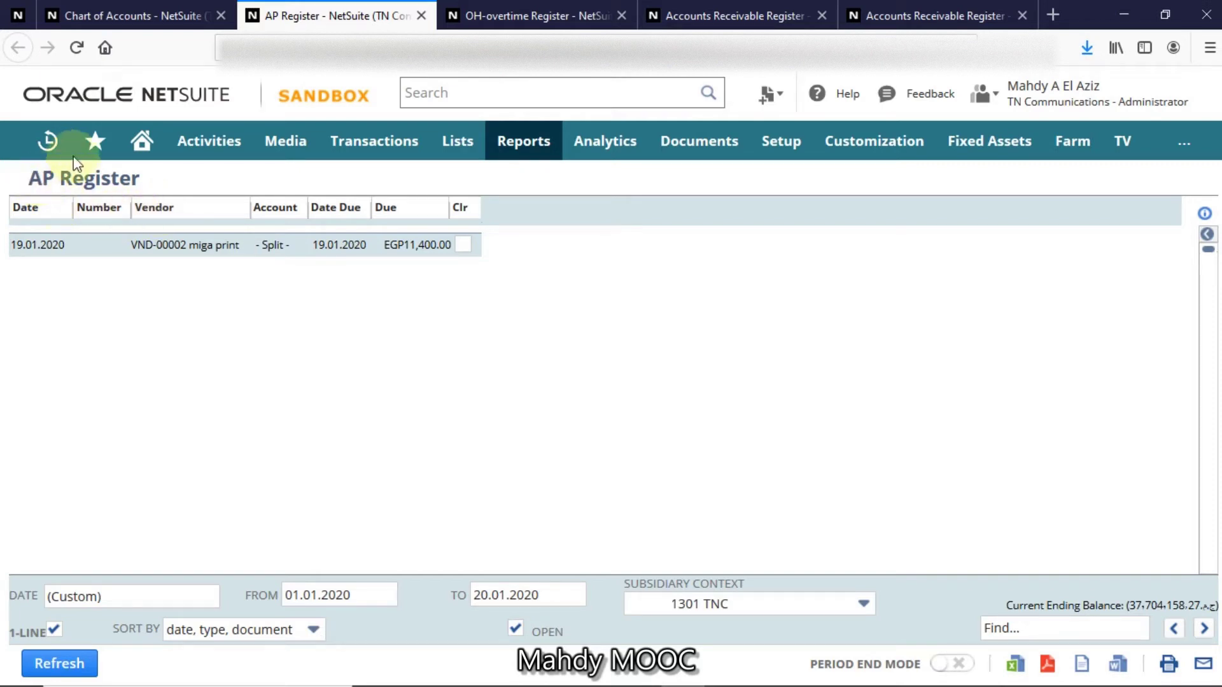
Step: Return to the Chart of Accounts and find "280-210" on the page to locate the TNH USD AUB bank account
{"action": "left_click", "coordinate": [120, 16]}
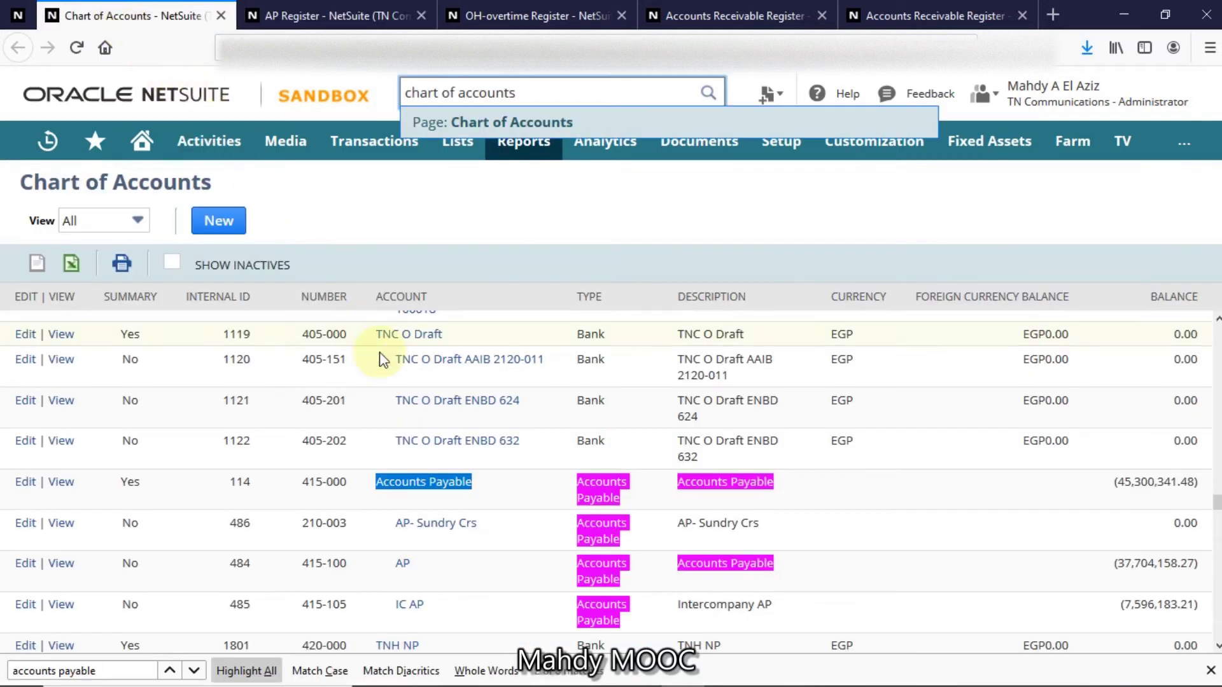
{"action": "left_click", "coordinate": [172, 488]}
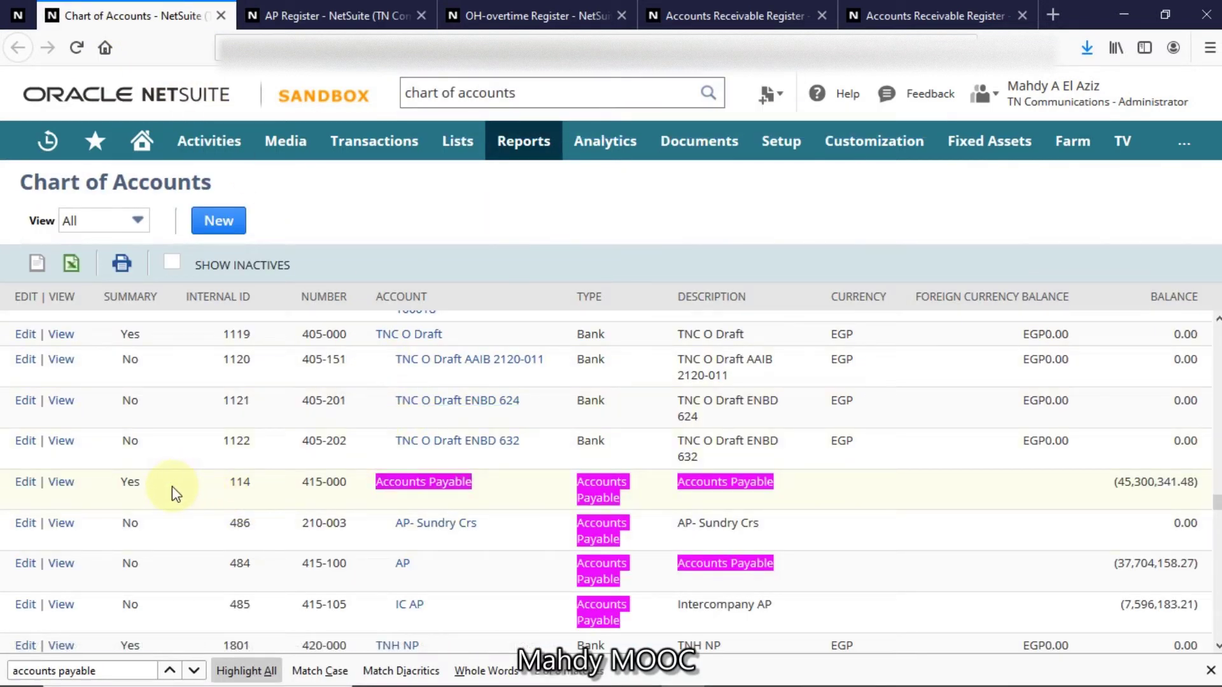
{"action": "key", "text": "ctrl+f"}
{"action": "type", "text": "2"}
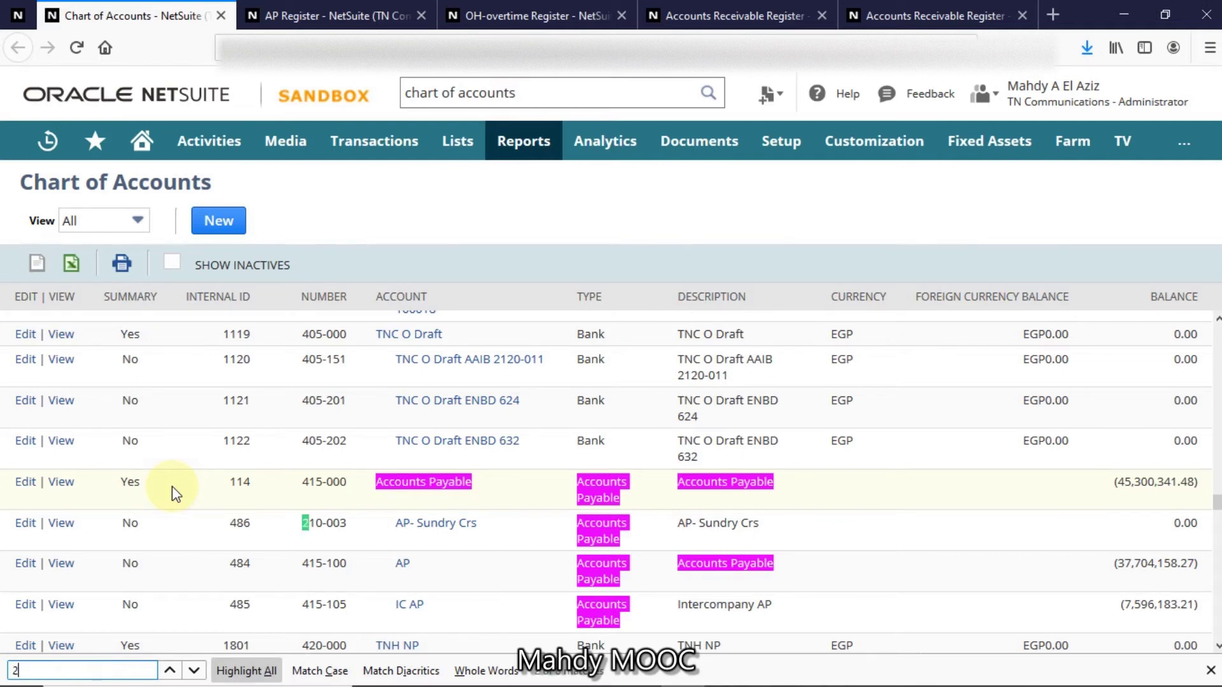
{"action": "type", "text": "80-210"}
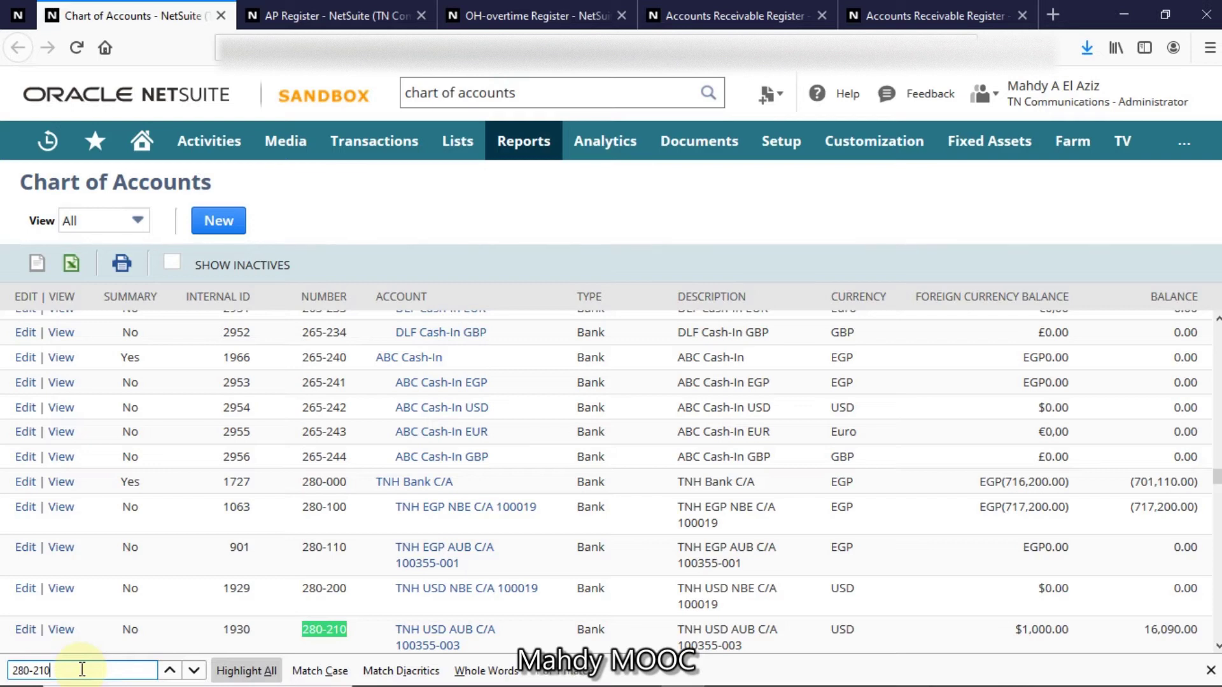
Step: Open the register of the TNH USD AUB bank account in a new browser tab and highlight "Register" in its title
{"action": "right_click", "coordinate": [421, 633]}
{"action": "left_click", "coordinate": [499, 360]}
{"action": "left_click", "coordinate": [279, 9]}
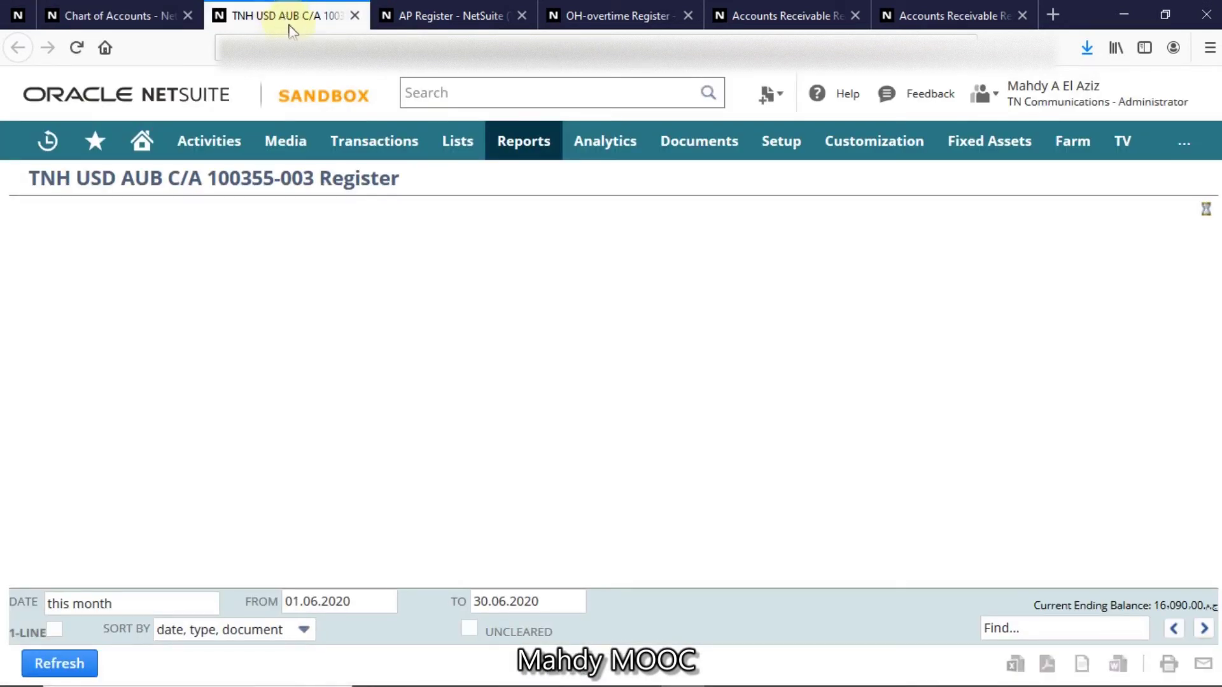
{"action": "double_click", "coordinate": [363, 177]}
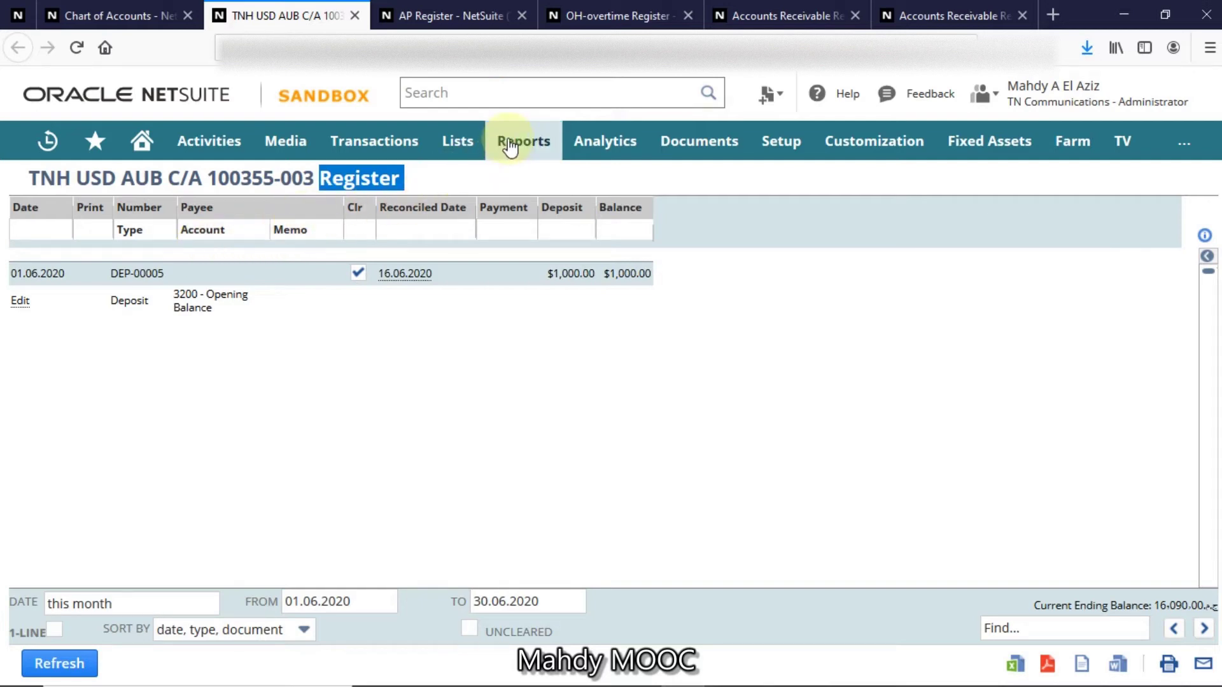
Step: Open the Bank Register report from the Banking/Budgeting reports in a new browser tab and review its entries
{"action": "mouse_move", "coordinate": [510, 145]}
{"action": "mouse_move", "coordinate": [542, 614]}
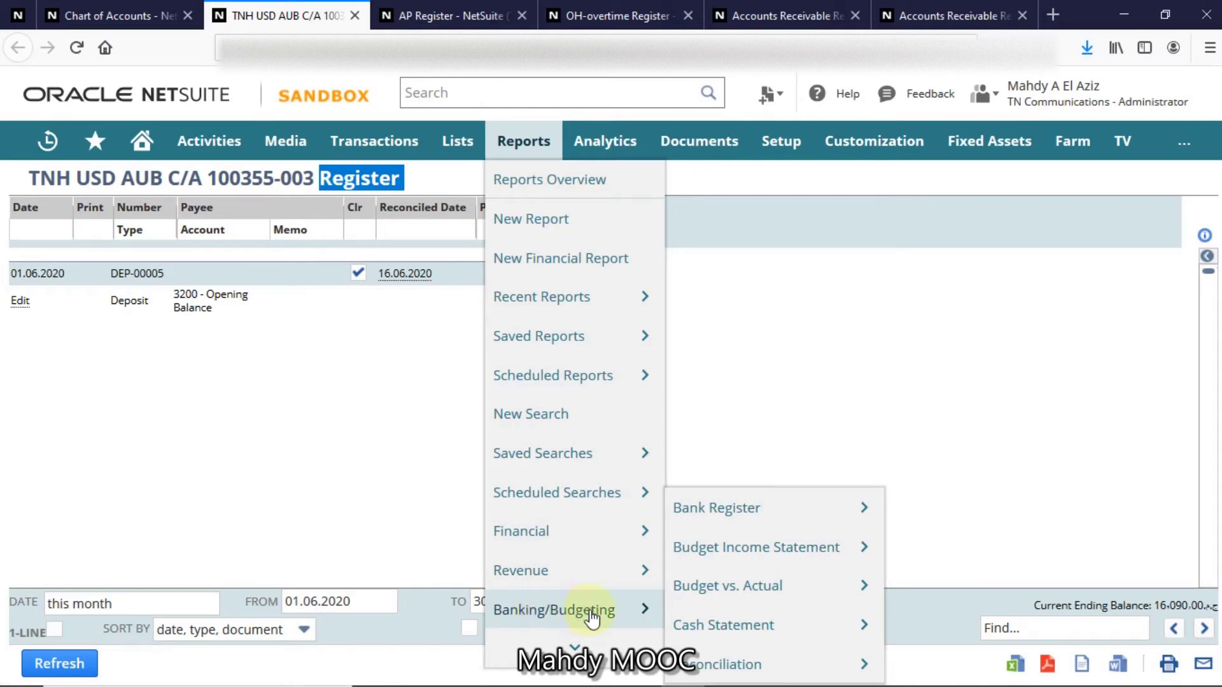
{"action": "mouse_move", "coordinate": [704, 510]}
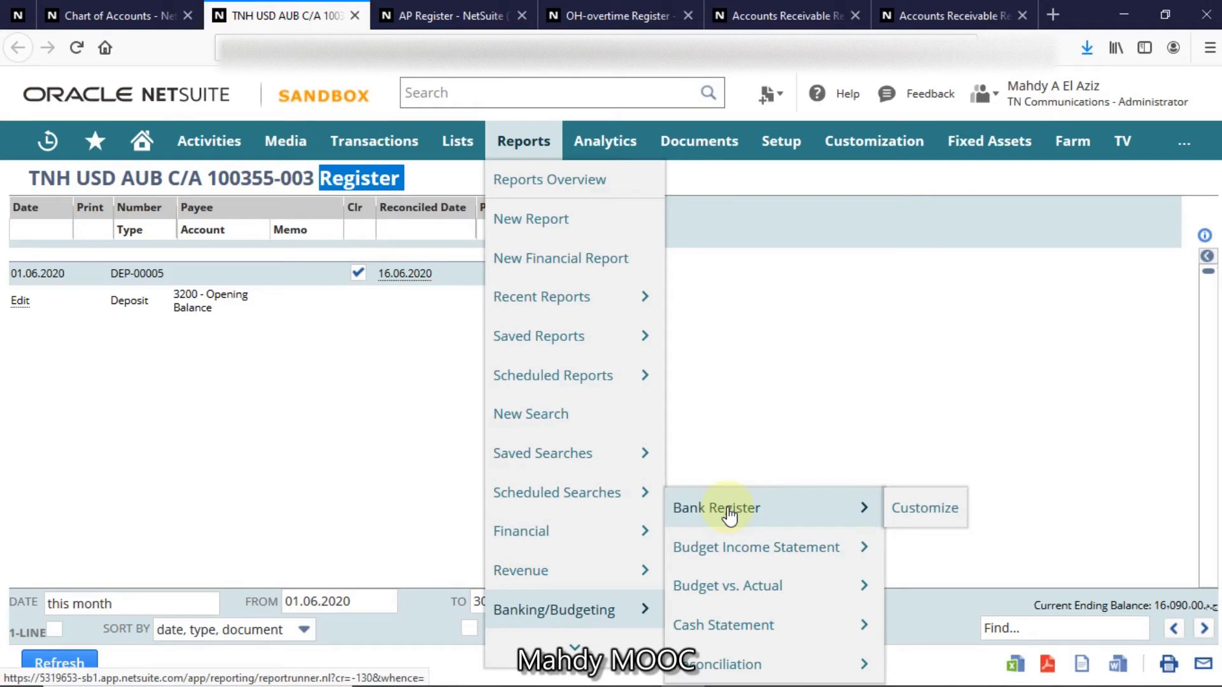
{"action": "right_click", "coordinate": [729, 514]}
{"action": "left_click", "coordinate": [761, 235]}
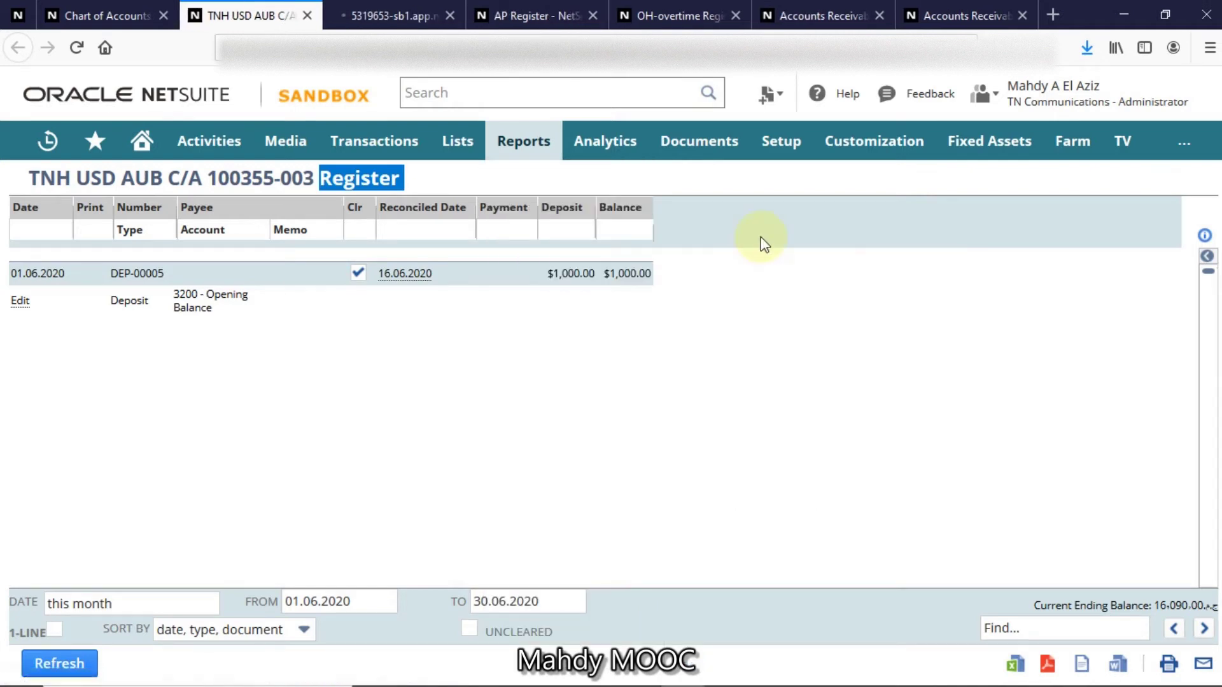
{"action": "left_click", "coordinate": [369, 16]}
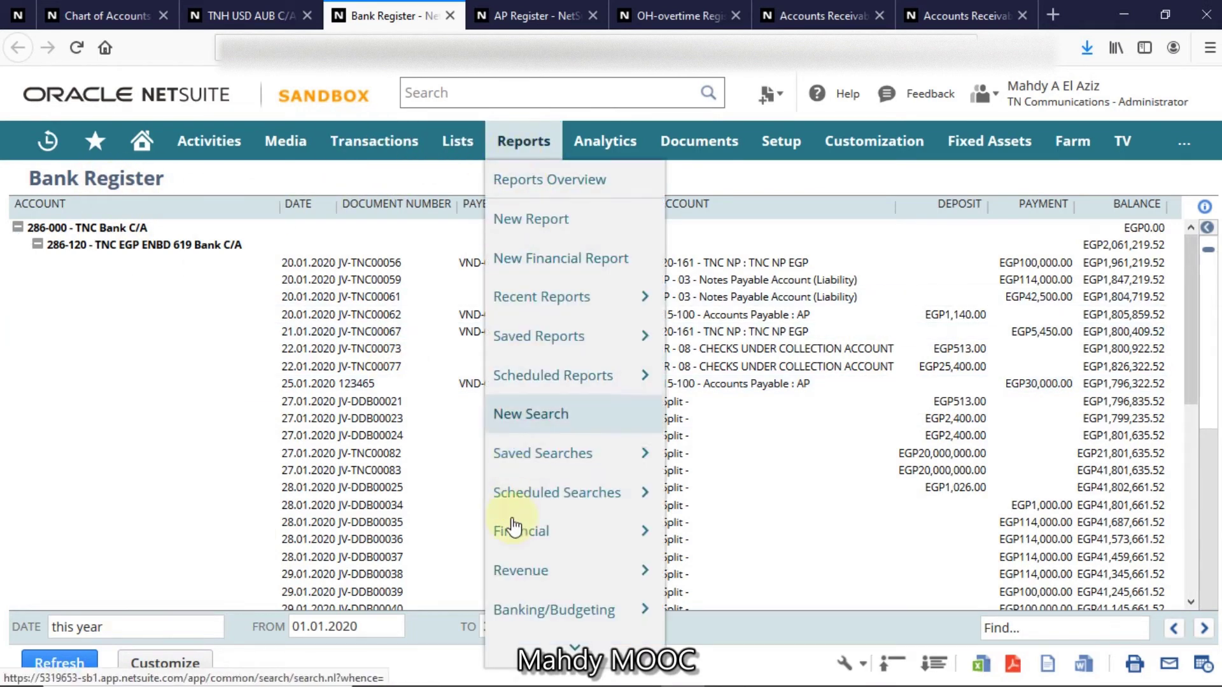
{"action": "mouse_move", "coordinate": [733, 507]}
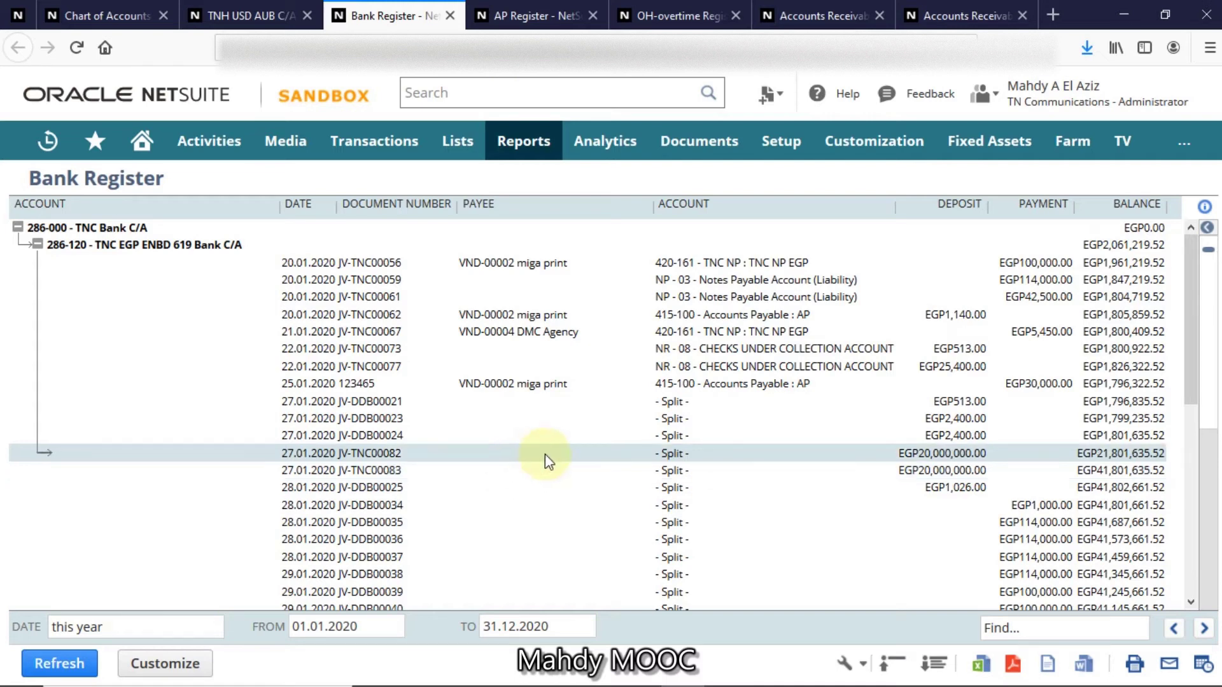
{"action": "left_click", "coordinate": [396, 403]}
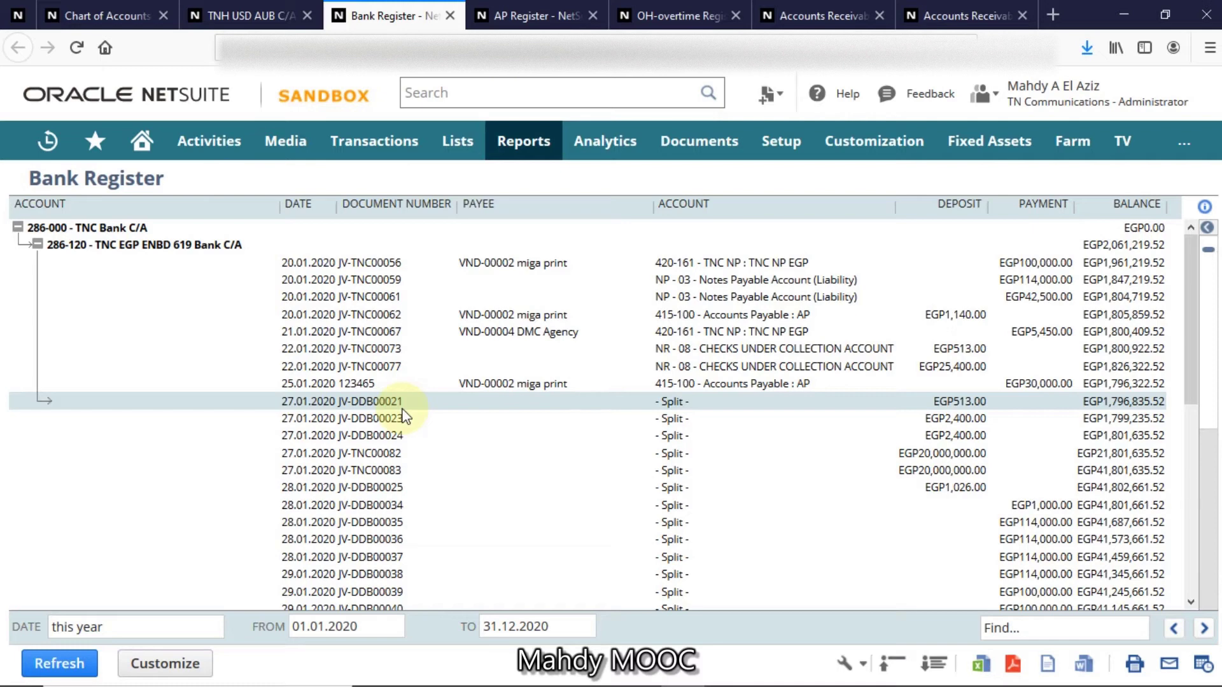
Step: Open Set Preferences in a new browser tab and show the Default Bank Account among the Analytics preferences
{"action": "mouse_move", "coordinate": [146, 148]}
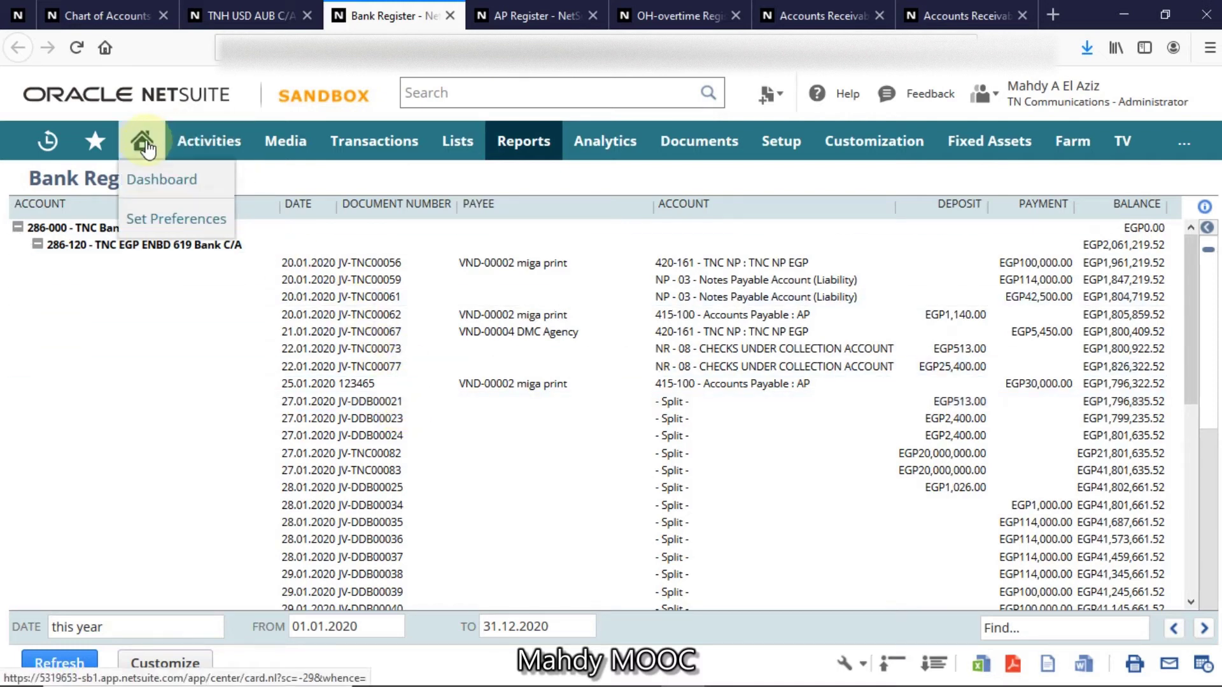
{"action": "right_click", "coordinate": [161, 231]}
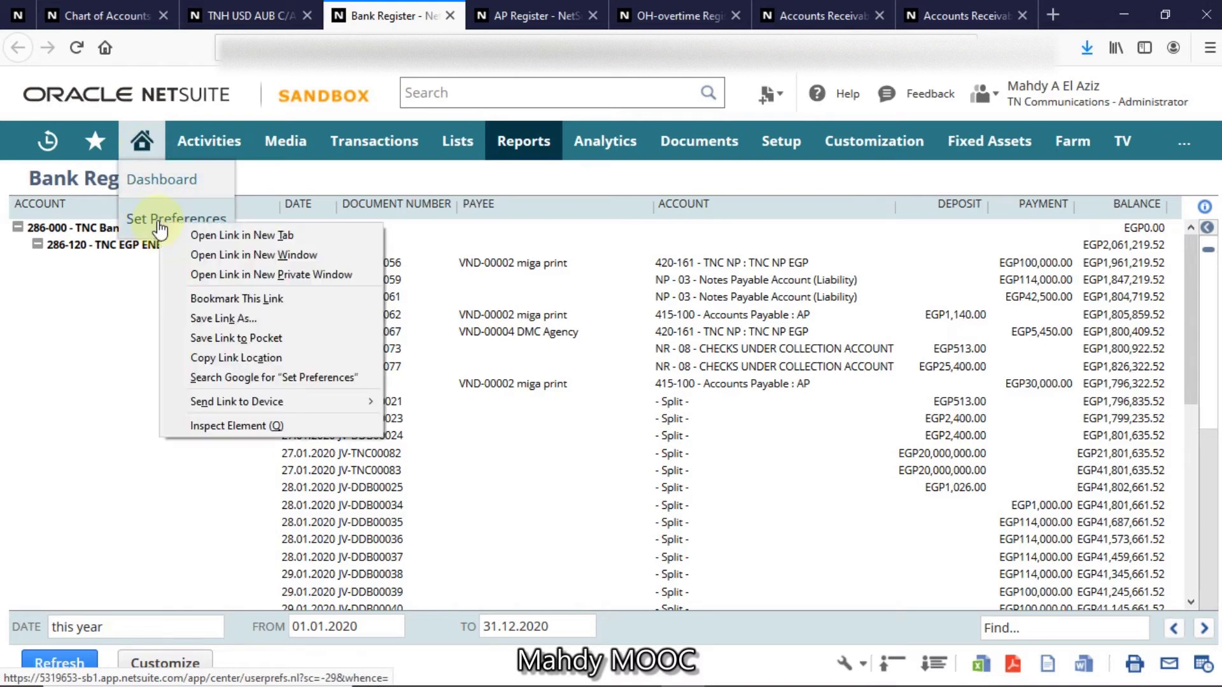
{"action": "left_click", "coordinate": [191, 234]}
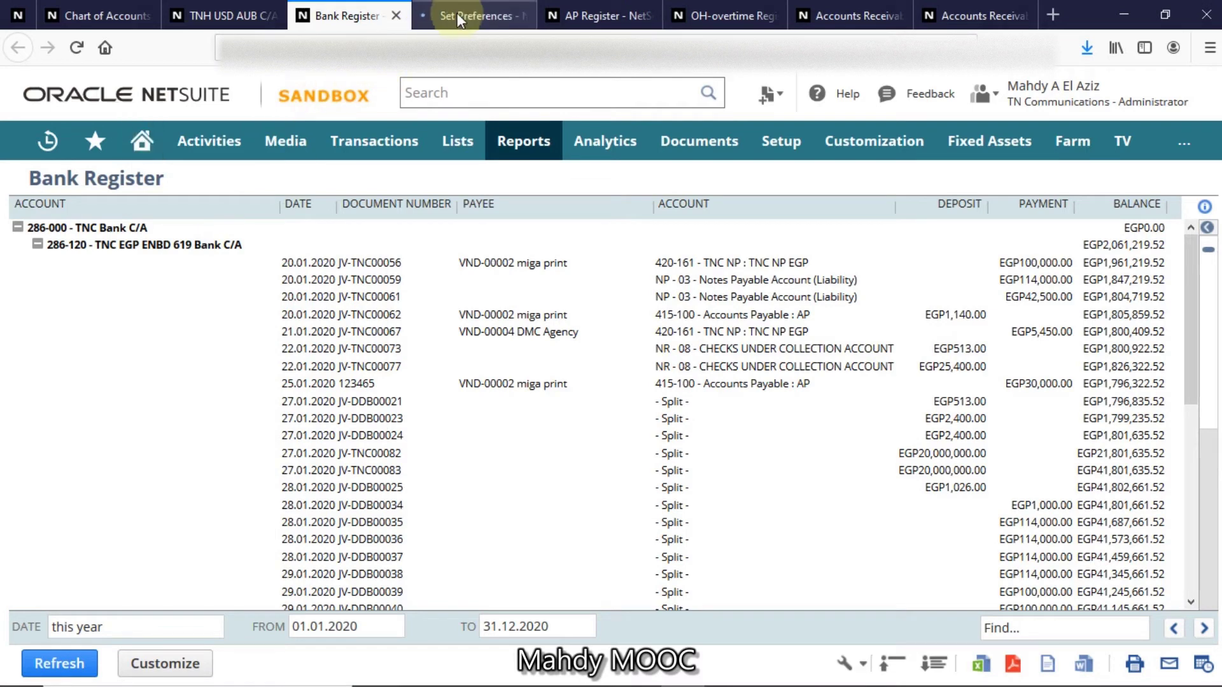
{"action": "left_click", "coordinate": [456, 17]}
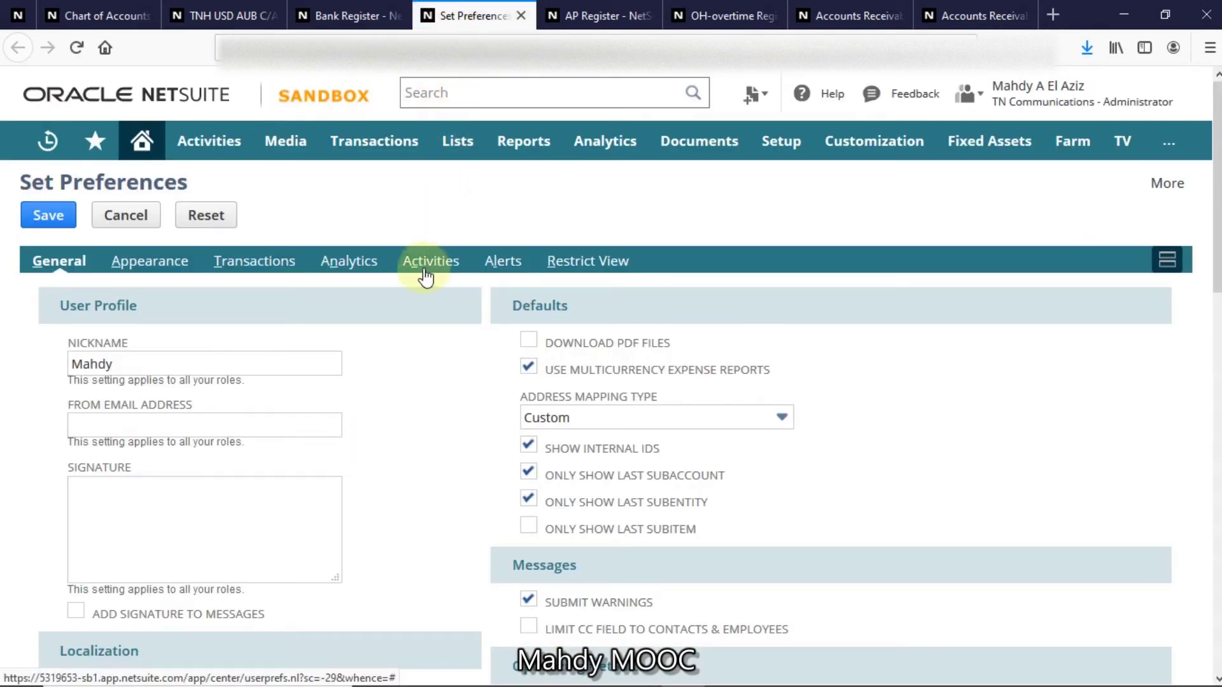
{"action": "left_click", "coordinate": [345, 268]}
{"action": "scroll", "coordinate": [350, 292], "scroll_direction": "down", "scroll_amount": 3}
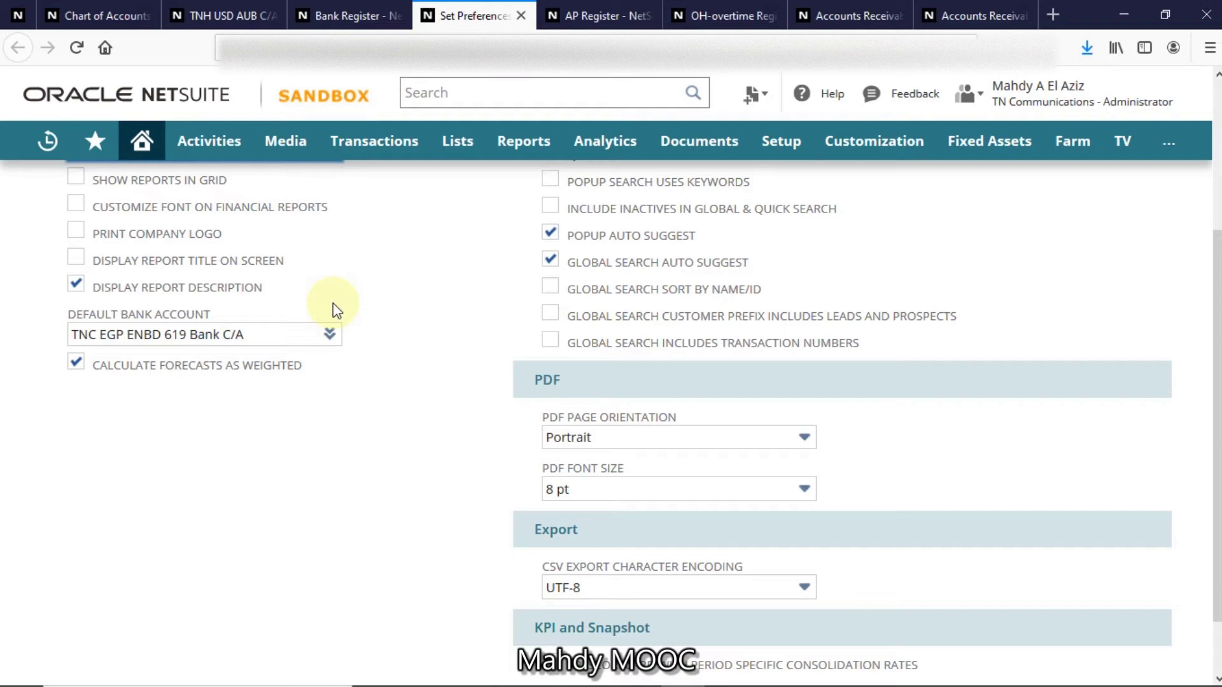
Step: Revisit the Bank Register and the TNH USD AUB register, and advance the slide show to the account register options slide
{"action": "left_click", "coordinate": [345, 17]}
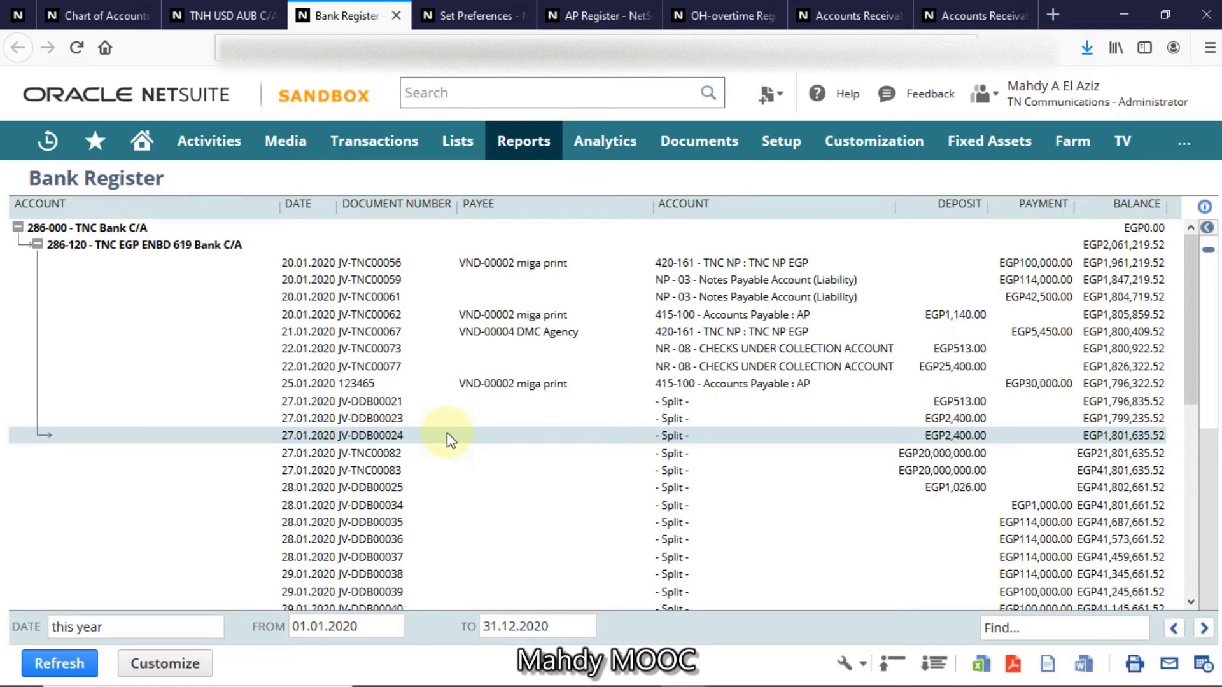
{"action": "left_click", "coordinate": [244, 18]}
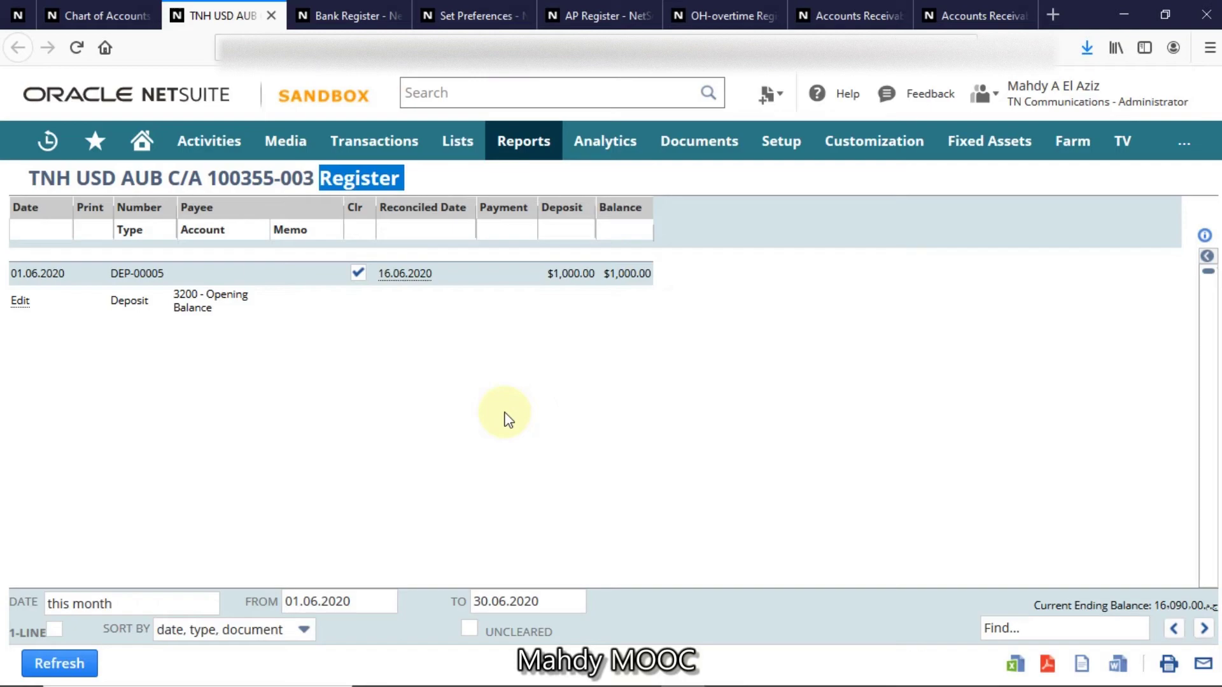
{"action": "key", "text": "alt+Tab"}
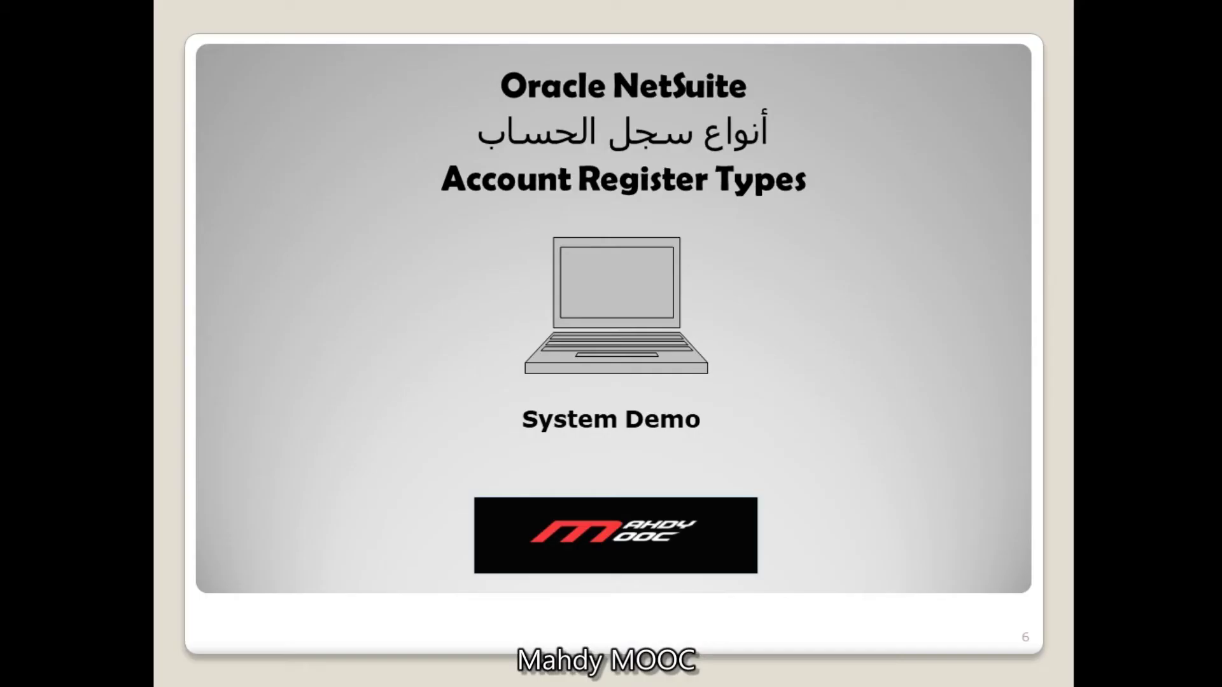
{"action": "key", "text": "Right"}
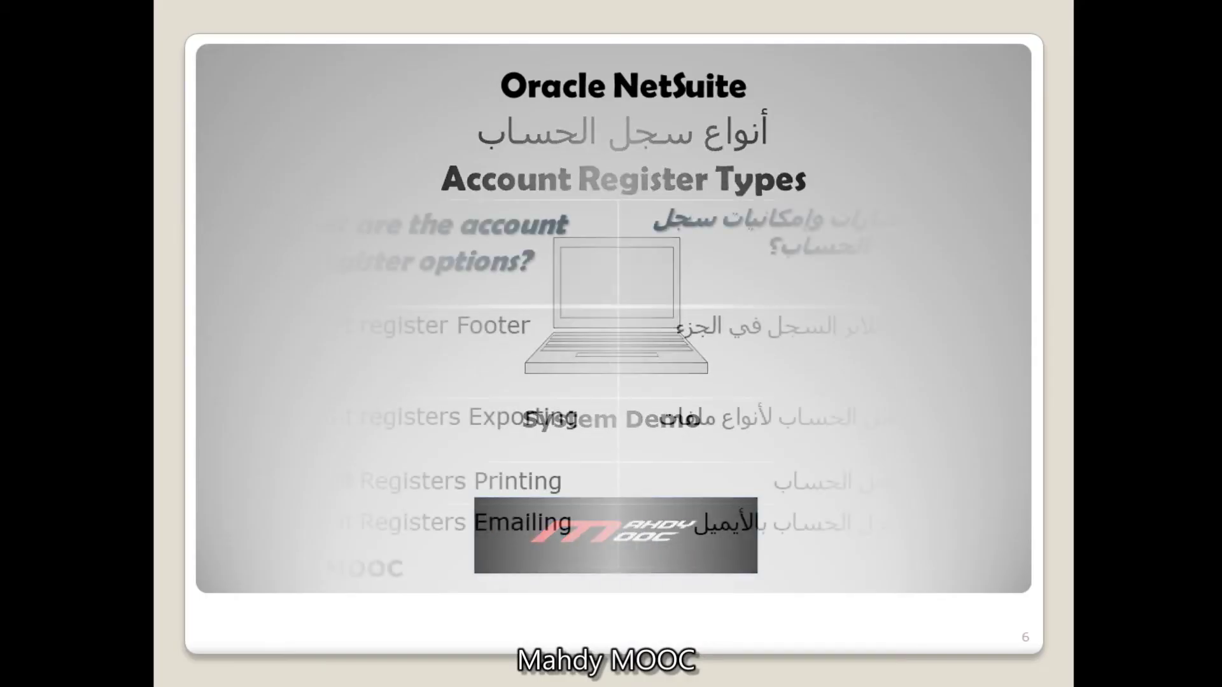
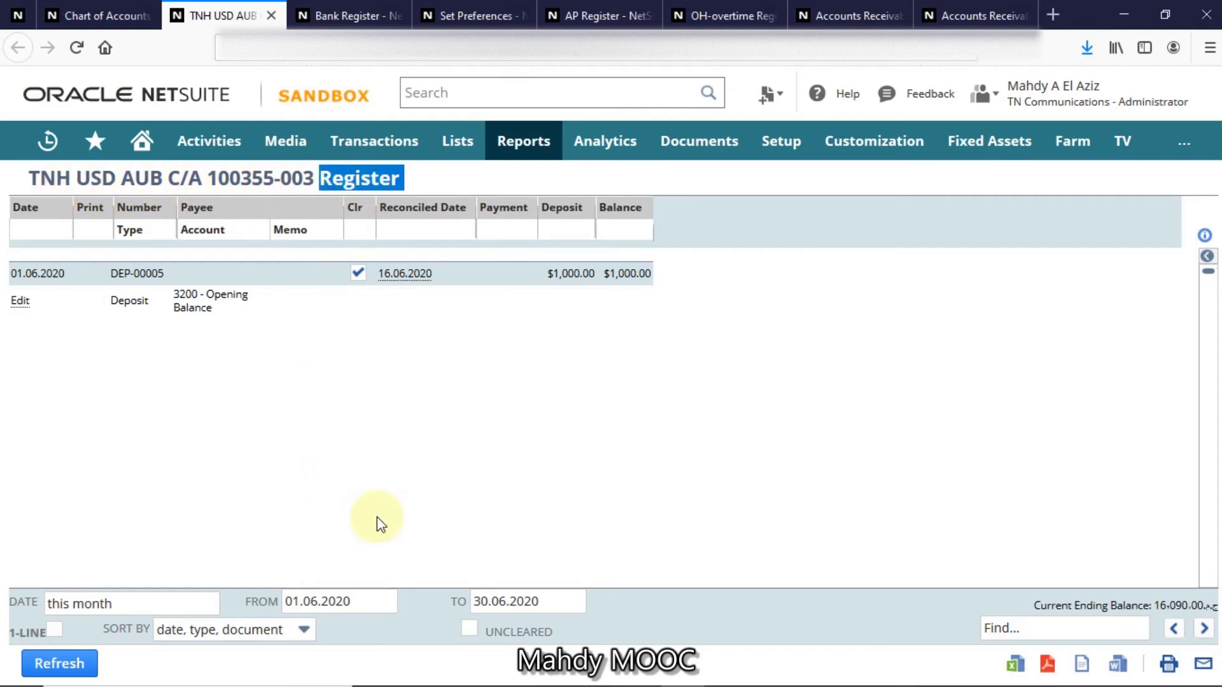
{"action": "left_click", "coordinate": [150, 606]}
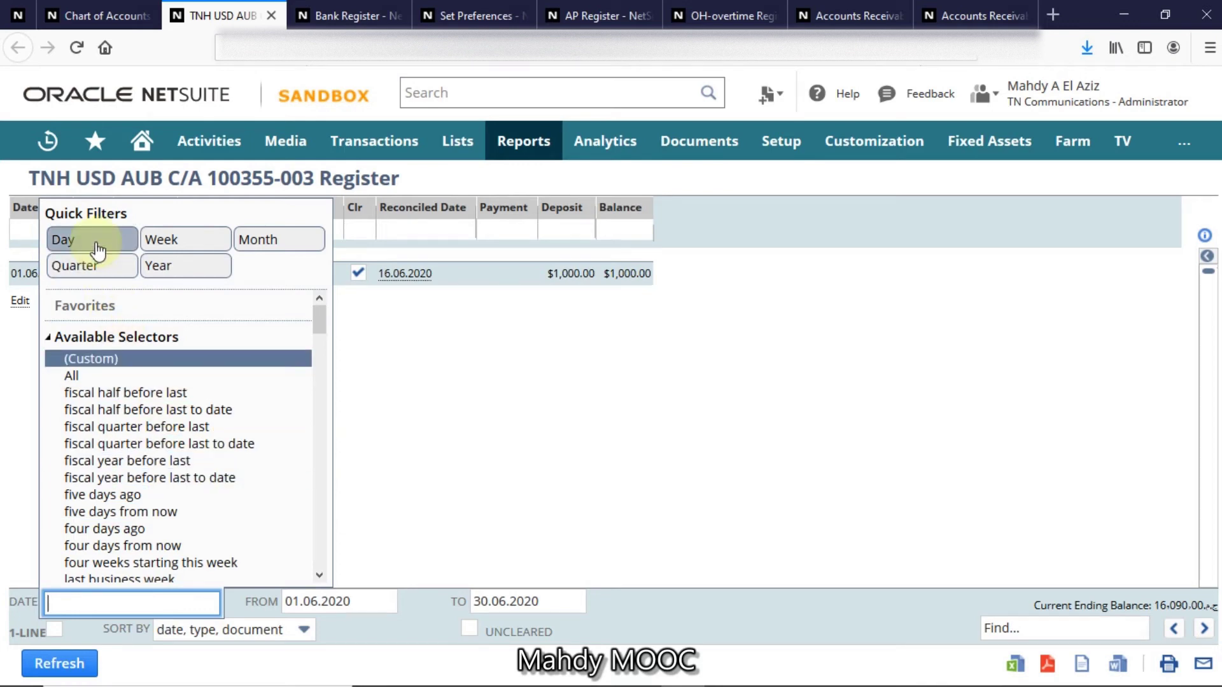
{"action": "left_click", "coordinate": [168, 268]}
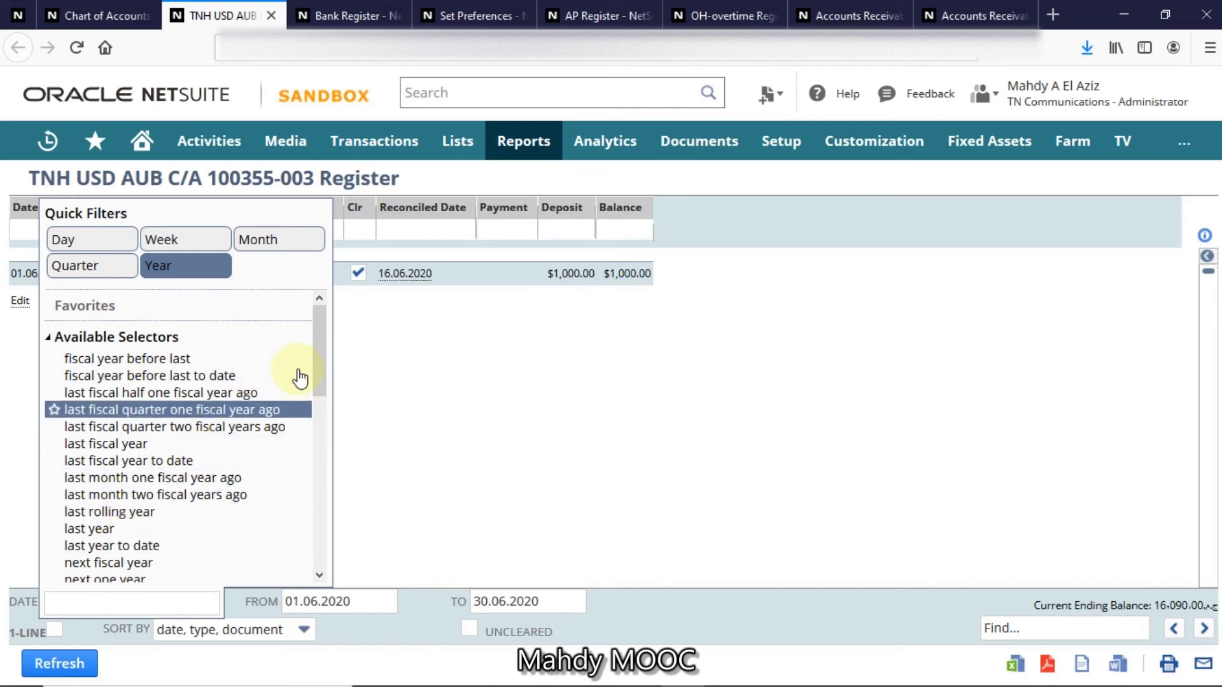
{"action": "left_click", "coordinate": [386, 455]}
Step: Set the register's start date to 01.01.2020 and refresh the TNH USD AUB register
{"action": "left_click", "coordinate": [297, 609]}
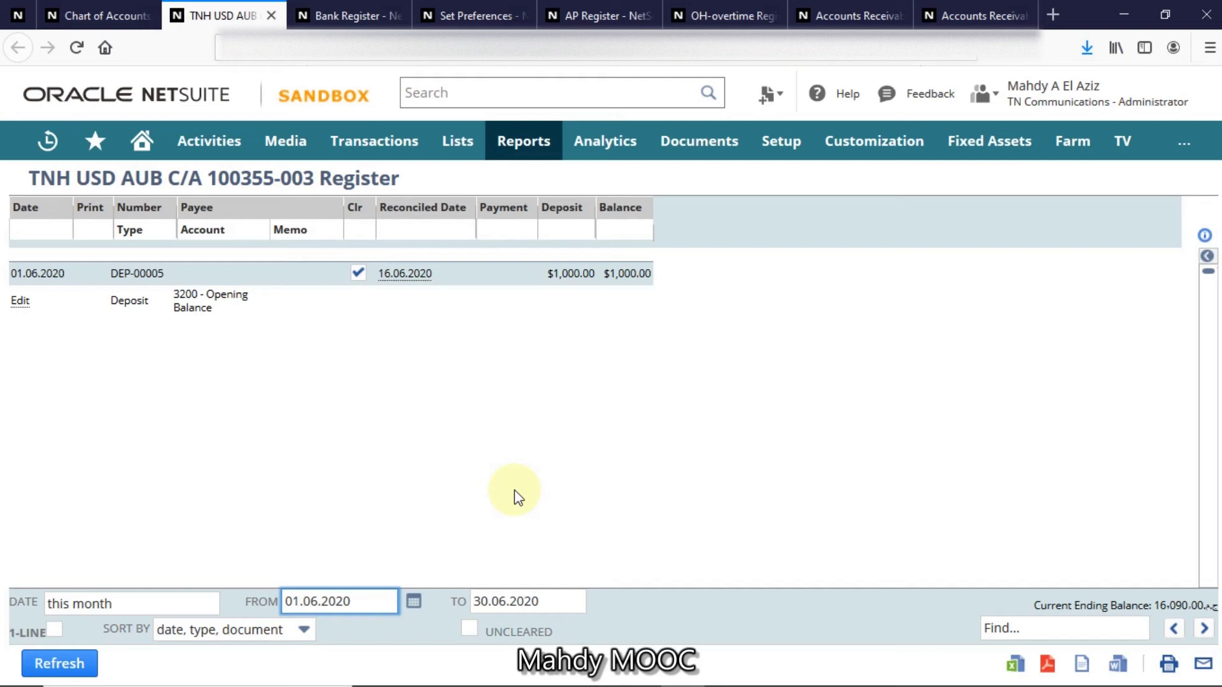
{"action": "type", "text": "01"}
{"action": "key", "text": "Delete"}
{"action": "key", "text": "Delete"}
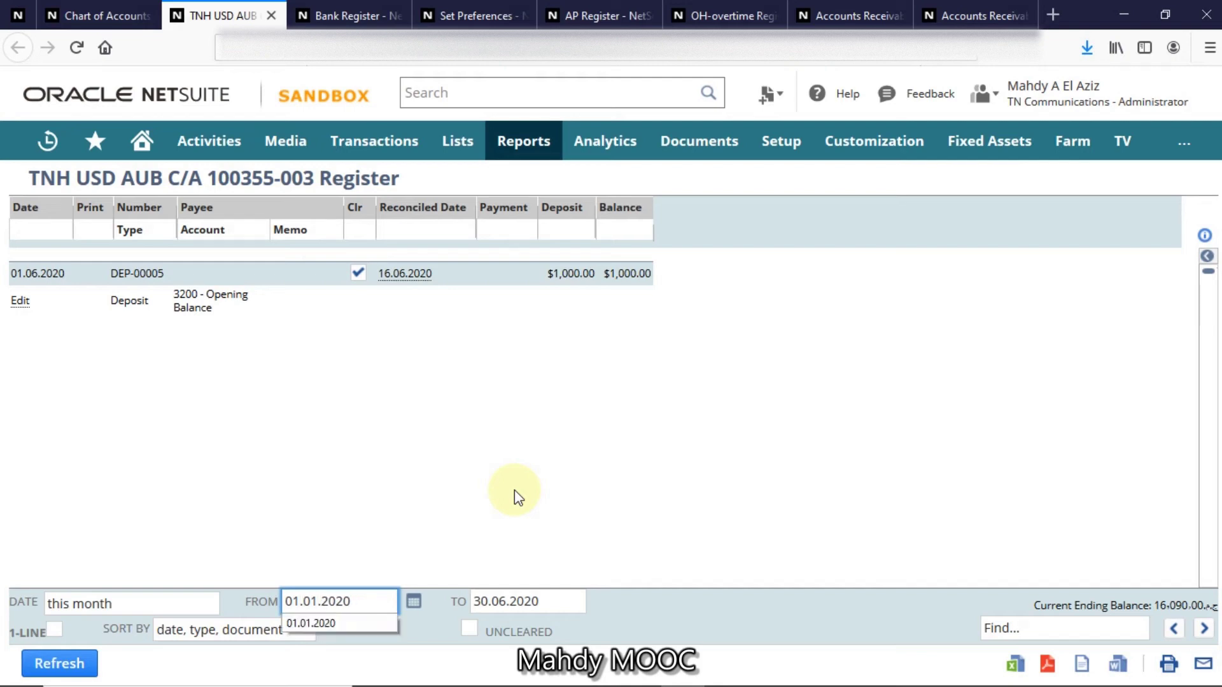
{"action": "left_click", "coordinate": [528, 600]}
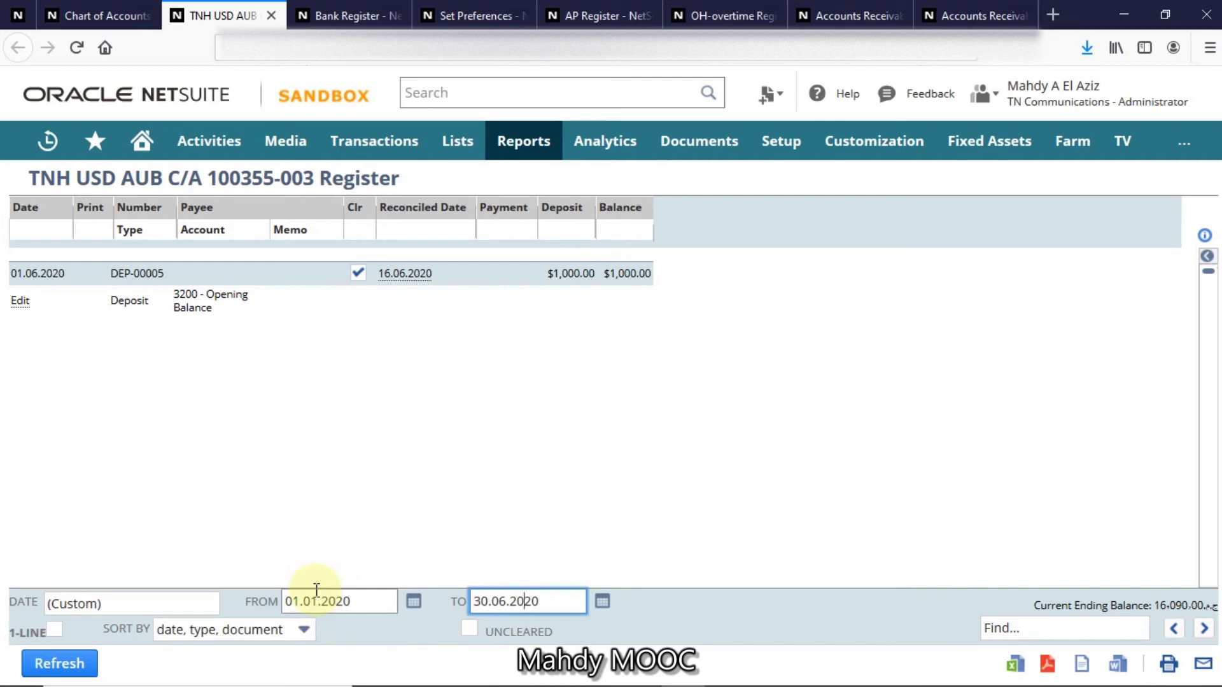
{"action": "left_click", "coordinate": [75, 665]}
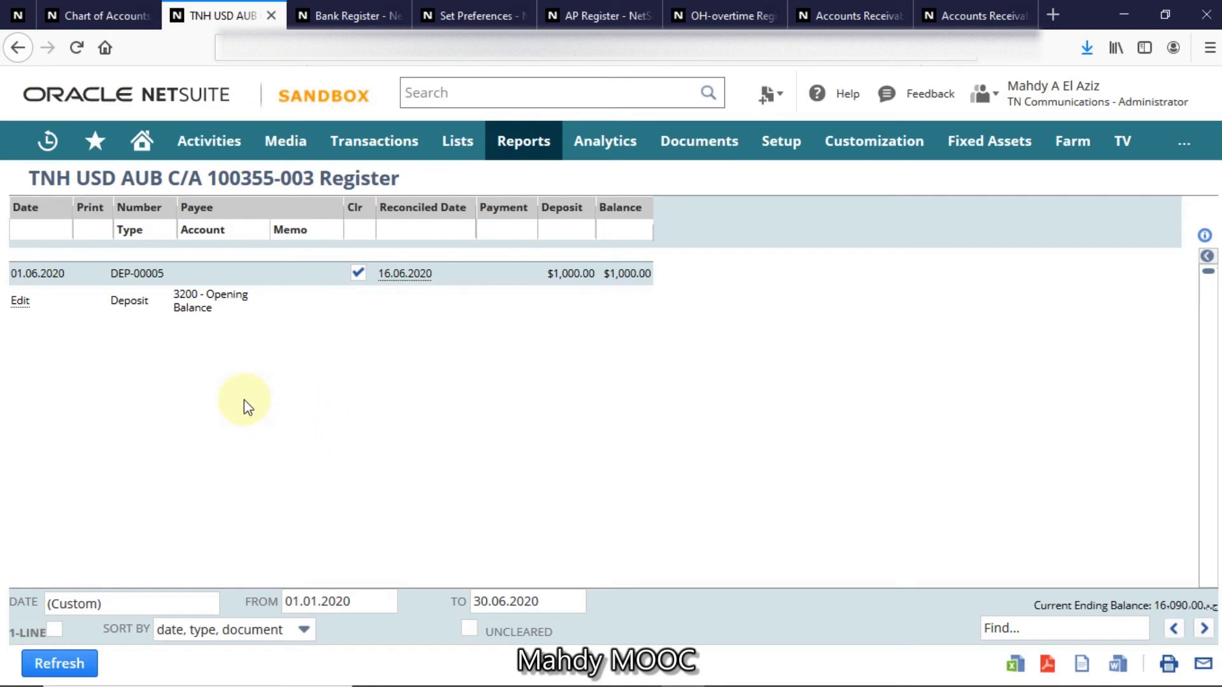
Step: Return to the Chart of Accounts, find "overhea" and open the register of the OH - Building exp account in a new browser tab
{"action": "left_click", "coordinate": [109, 15]}
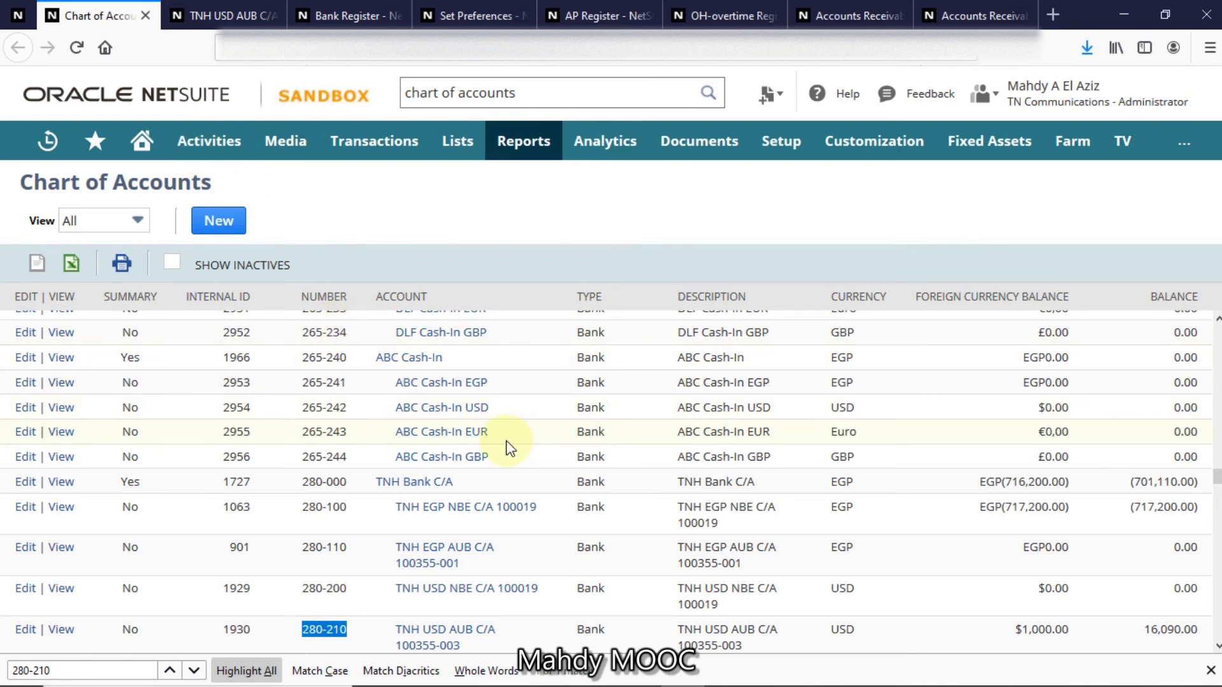
{"action": "key", "text": "ctrl+f"}
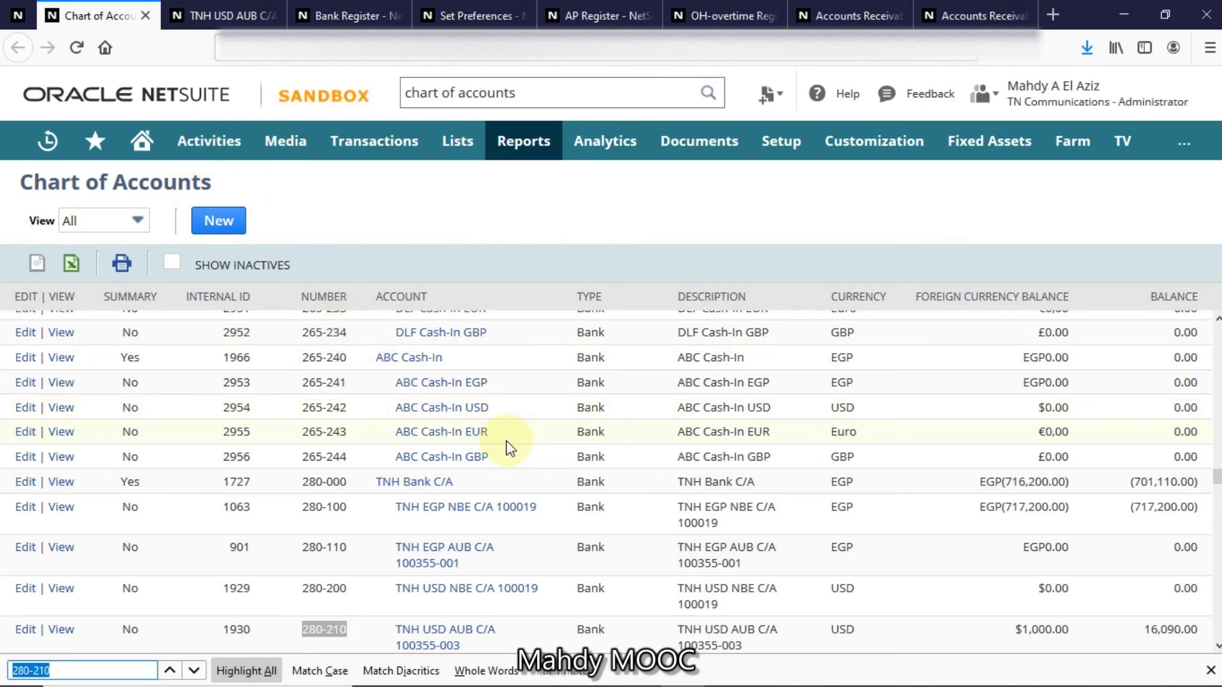
{"action": "type", "text": "overhea"}
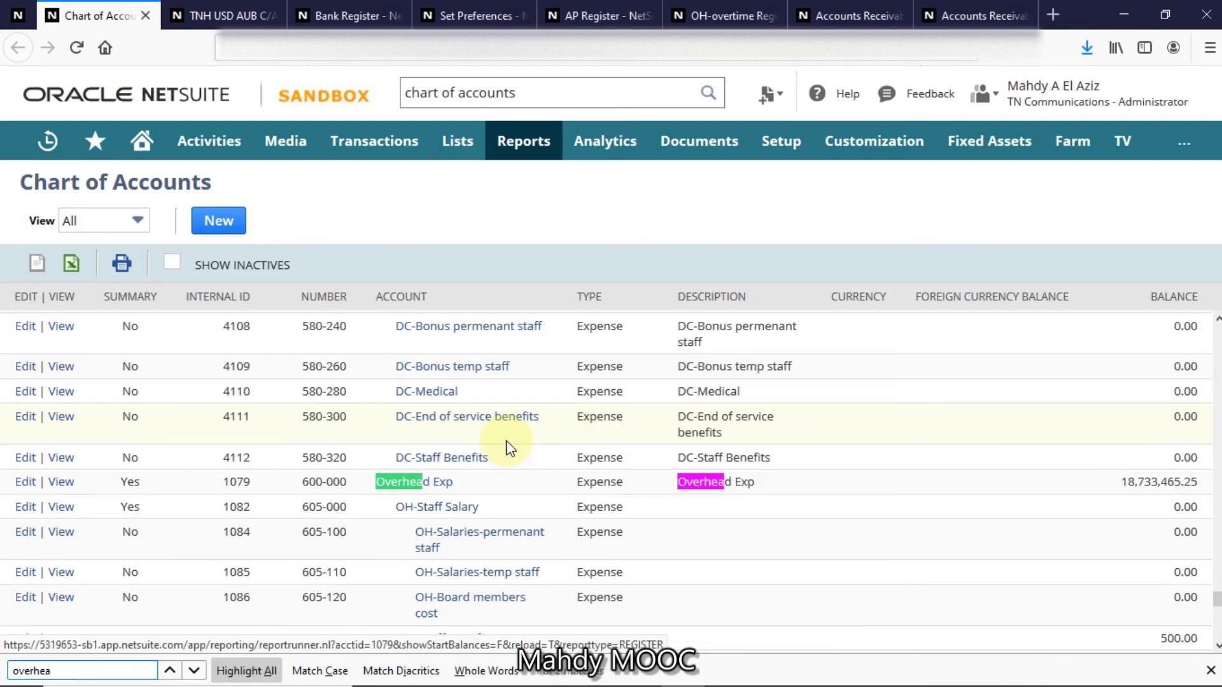
{"action": "scroll", "coordinate": [731, 518], "scroll_direction": "down", "scroll_amount": 4}
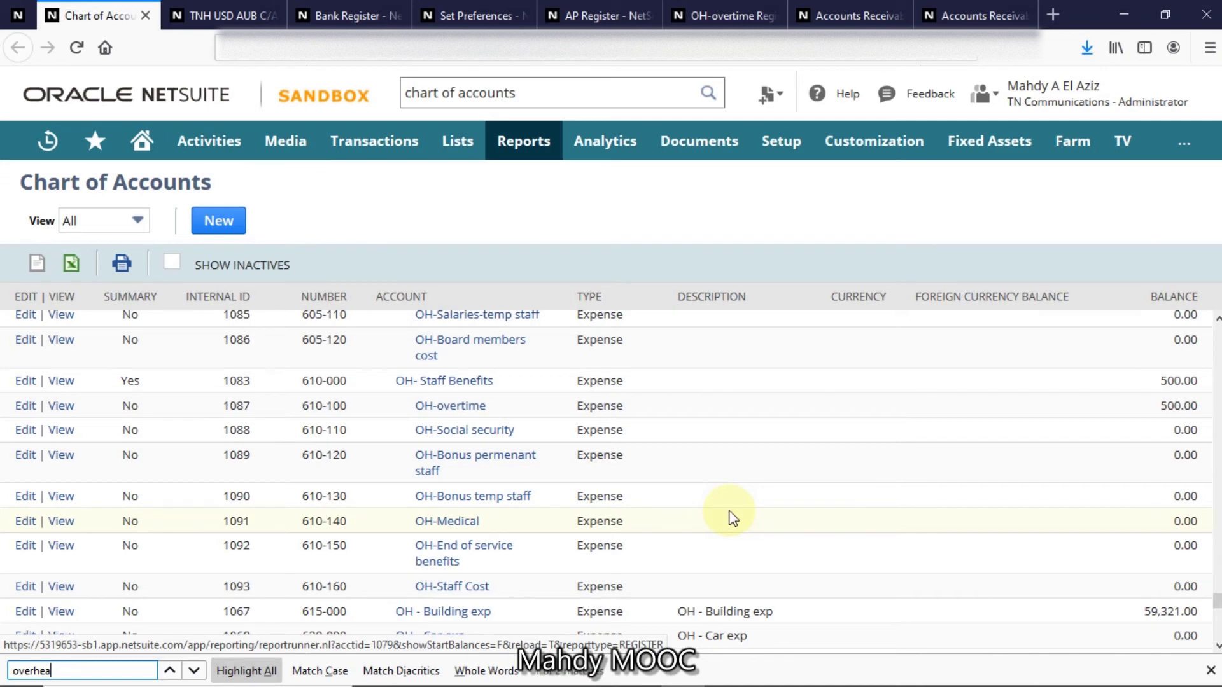
{"action": "scroll", "coordinate": [731, 518], "scroll_direction": "down", "scroll_amount": 2}
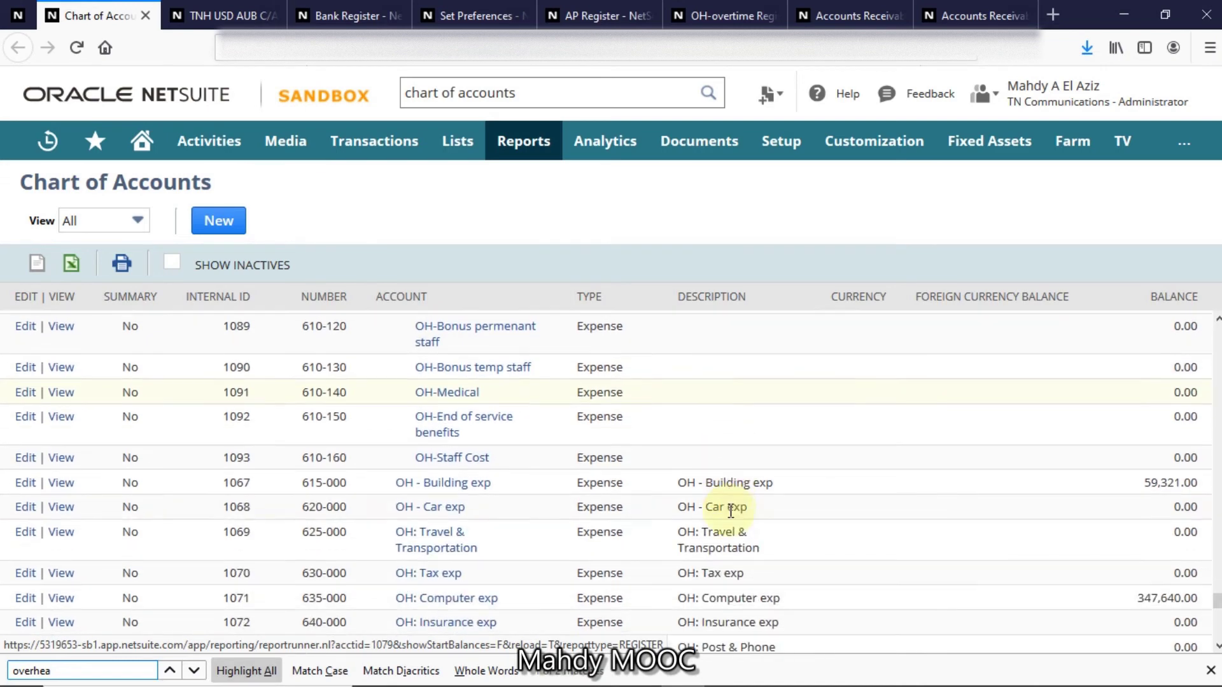
{"action": "right_click", "coordinate": [431, 483]}
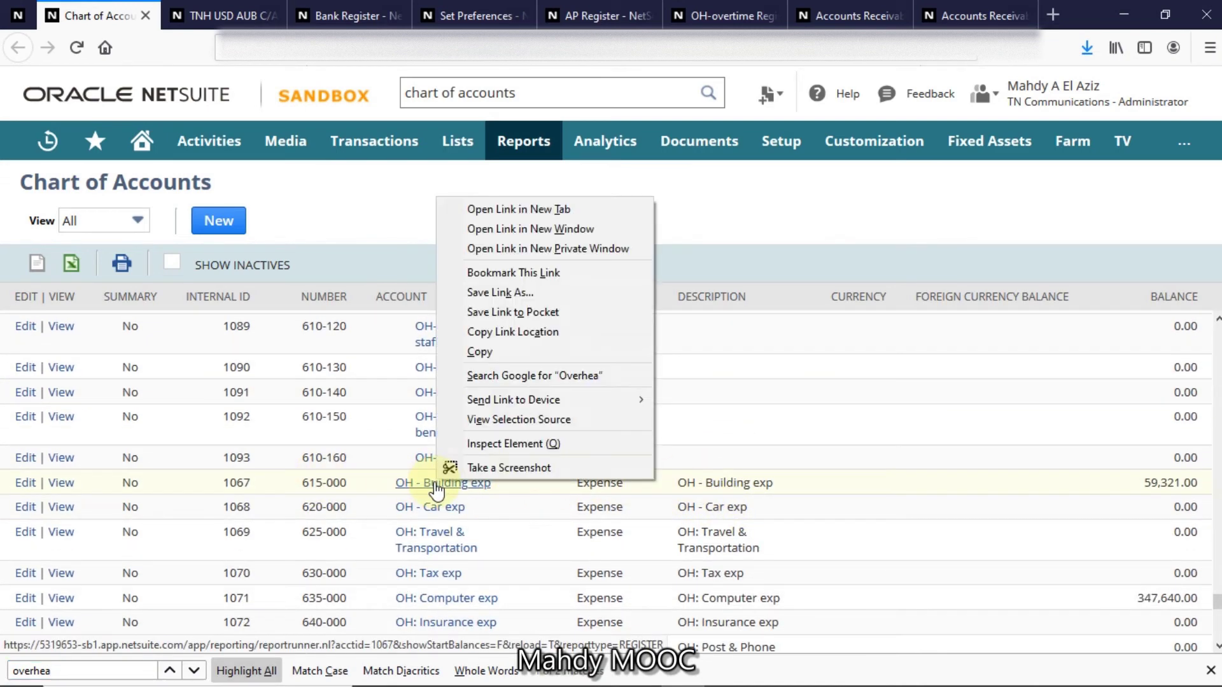
{"action": "left_click", "coordinate": [519, 210]}
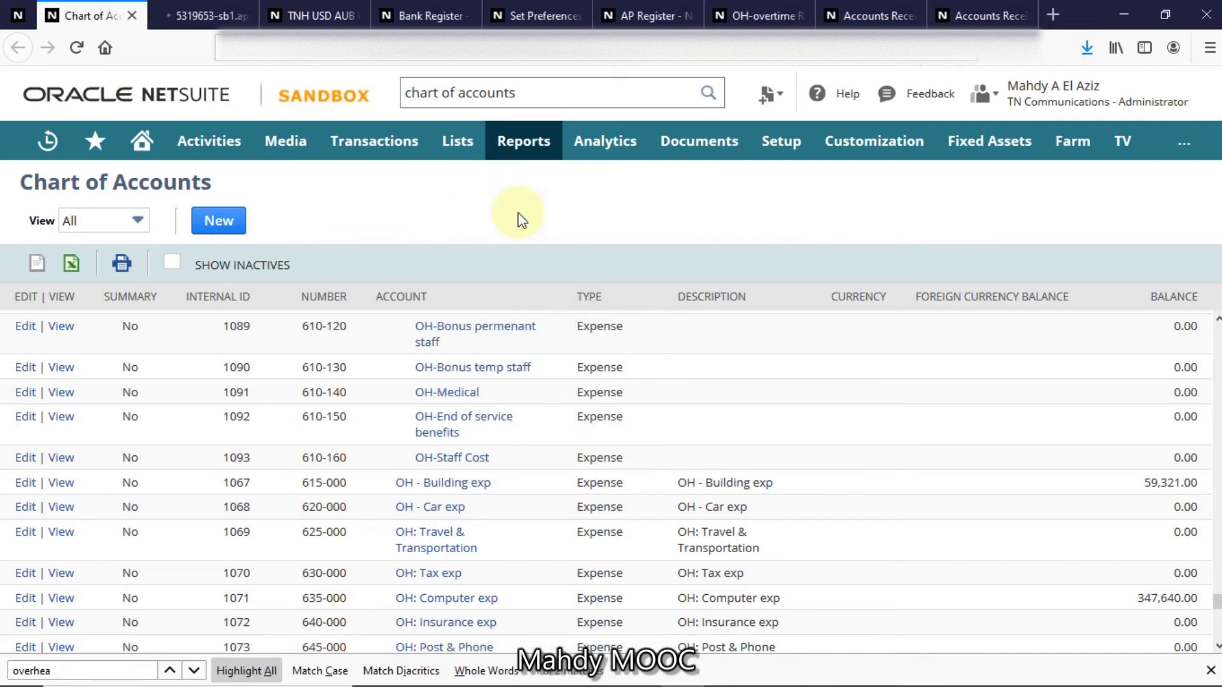
Step: Show the OH - Building exp register, set its date range from 01.02.2020 to 10.02.2020 and refresh it
{"action": "left_click", "coordinate": [217, 17]}
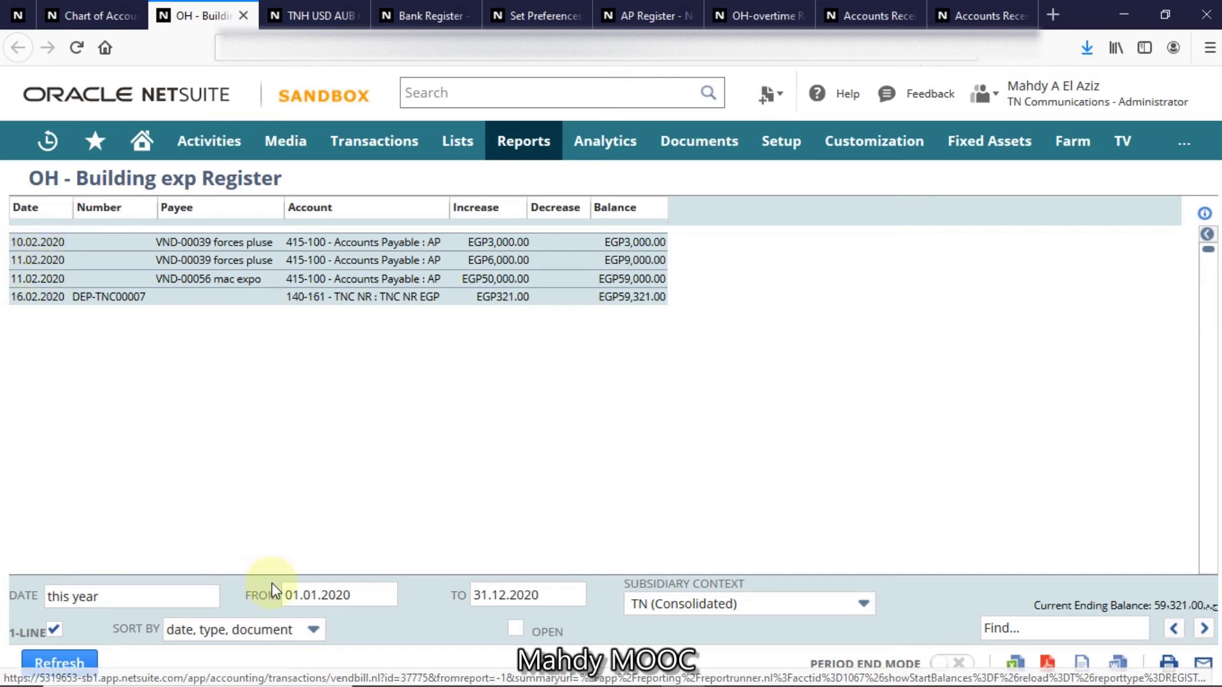
{"action": "left_click", "coordinate": [315, 597]}
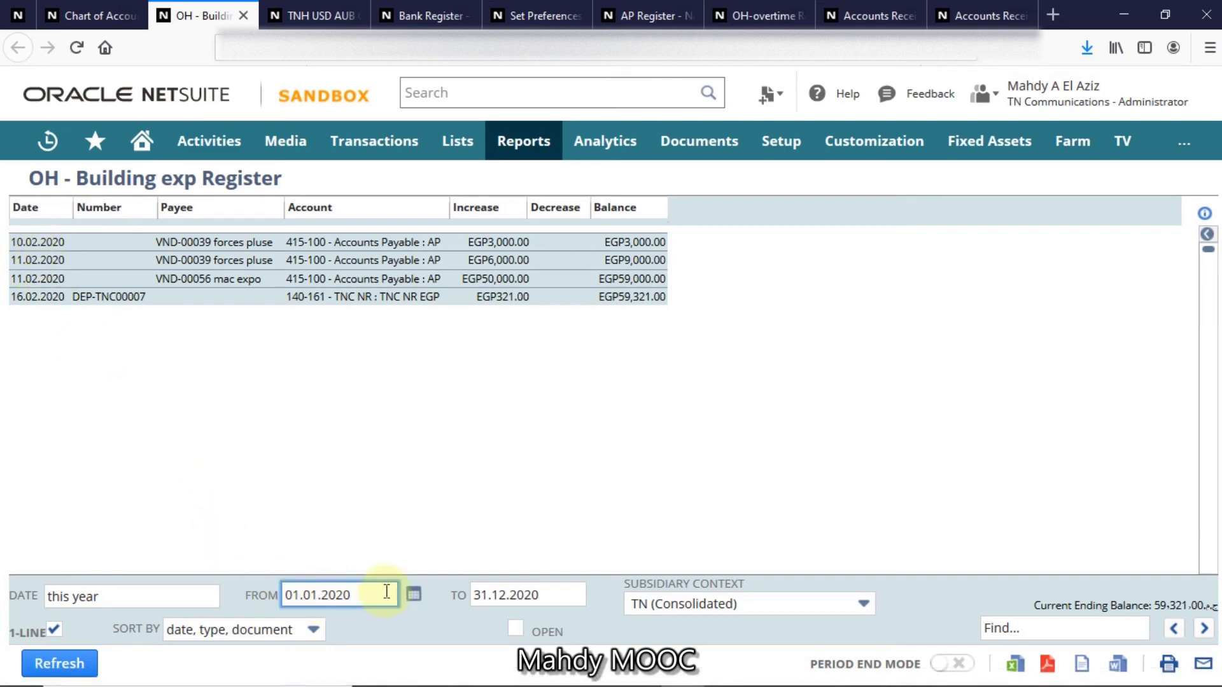
{"action": "key", "text": "Delete"}
{"action": "type", "text": "2"}
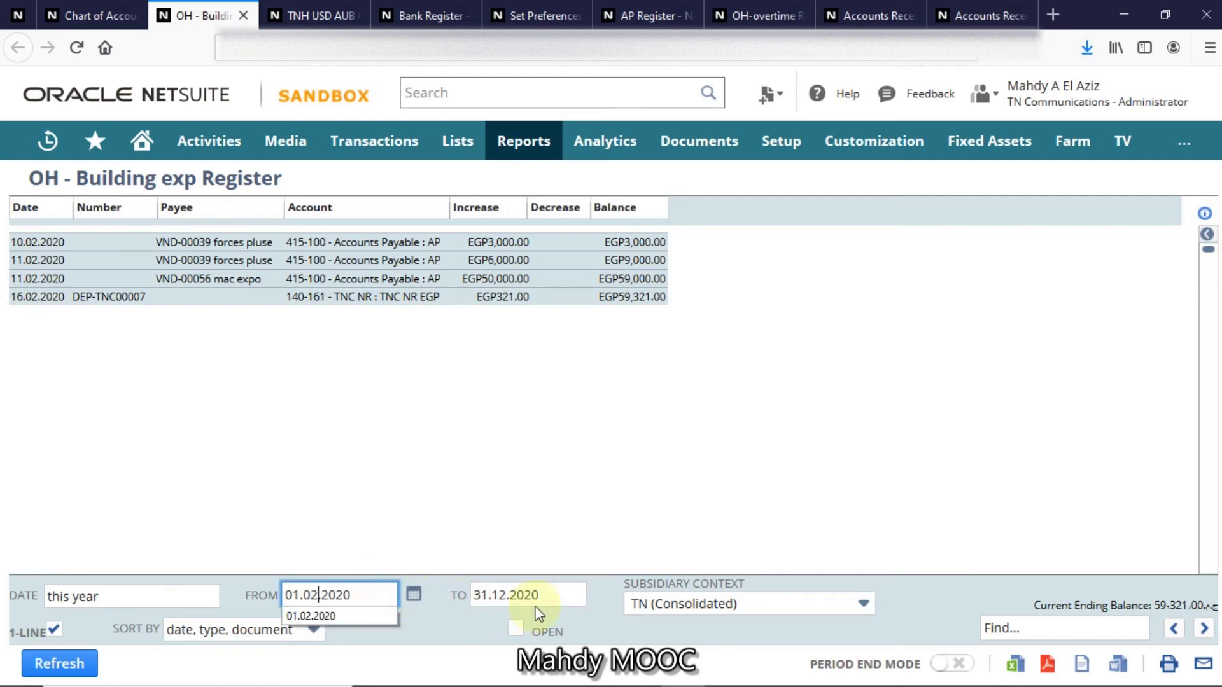
{"action": "left_click_drag", "start_coordinate": [482, 595], "coordinate": [474, 595]}
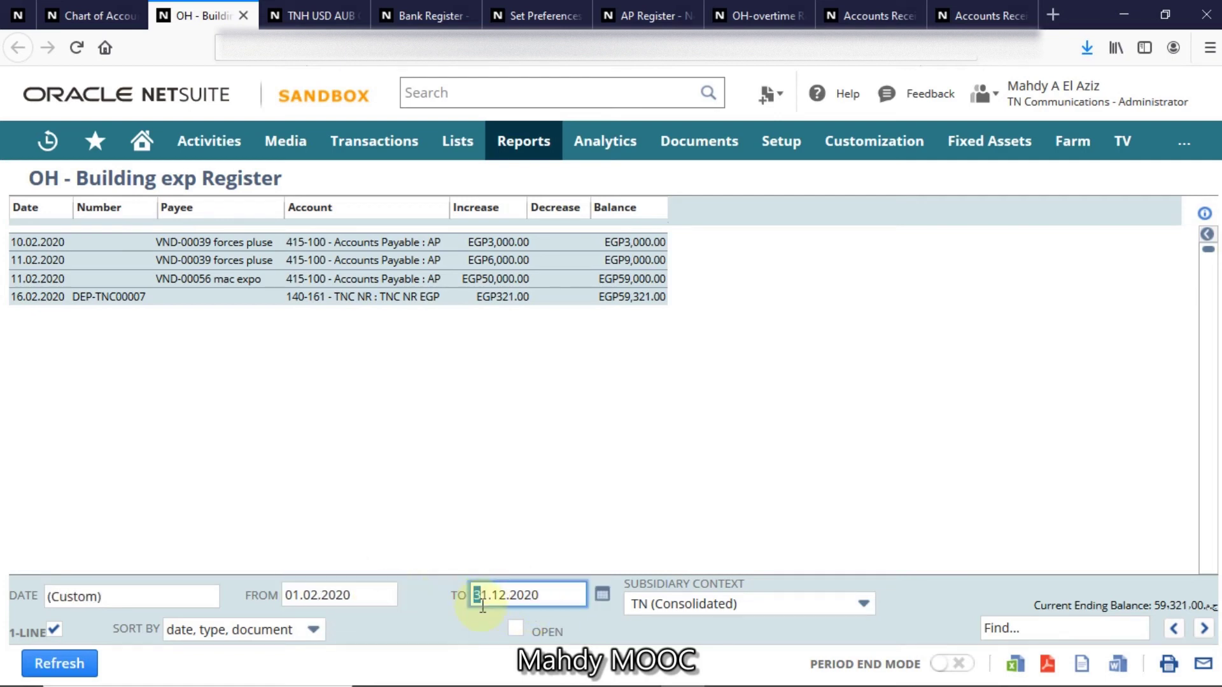
{"action": "type", "text": "10.02"}
{"action": "key", "text": "Delete"}
{"action": "key", "text": "Delete"}
{"action": "key", "text": "Delete"}
{"action": "key", "text": "Delete"}
{"action": "left_click", "coordinate": [59, 663]}
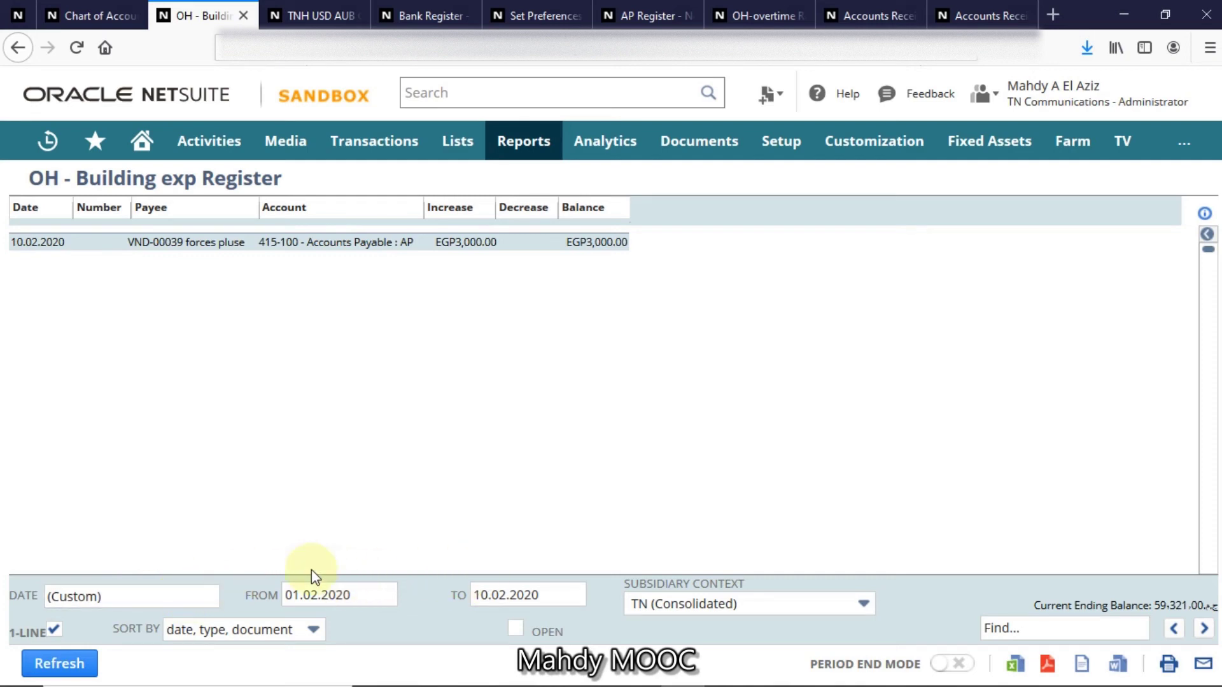
Step: Look through the subsidiary context choices of the OH - Building exp register without changing the selection
{"action": "left_click", "coordinate": [716, 605]}
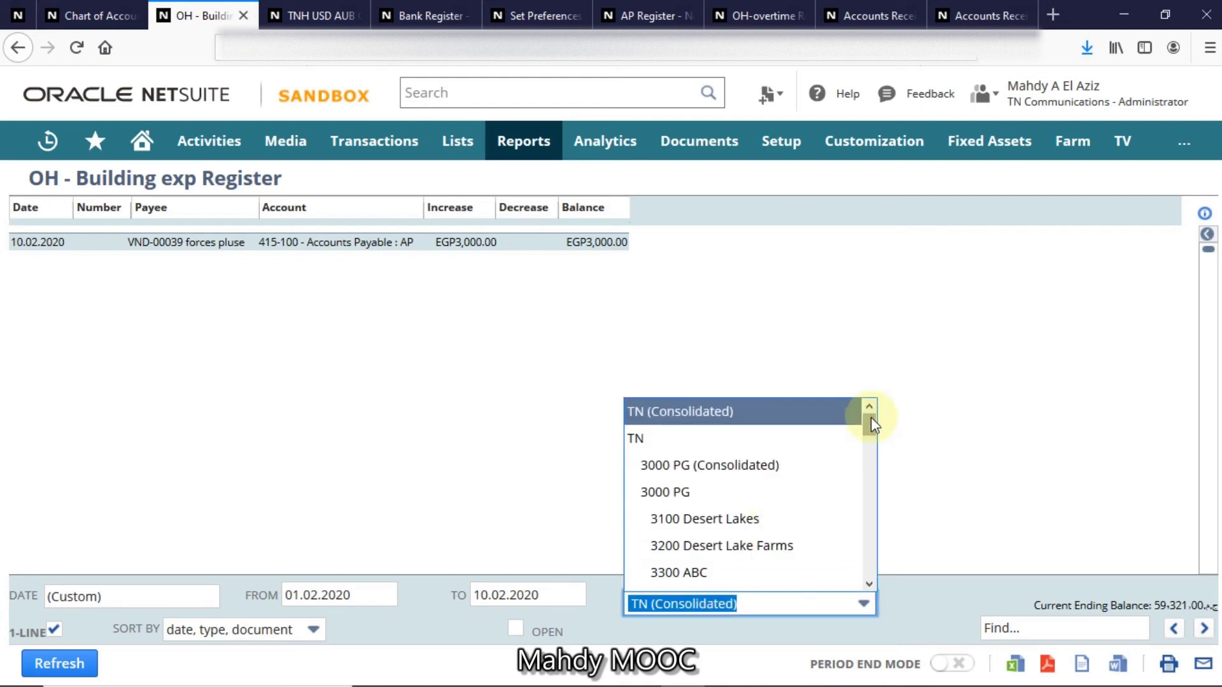
{"action": "left_click_drag", "start_coordinate": [871, 418], "coordinate": [635, 463]}
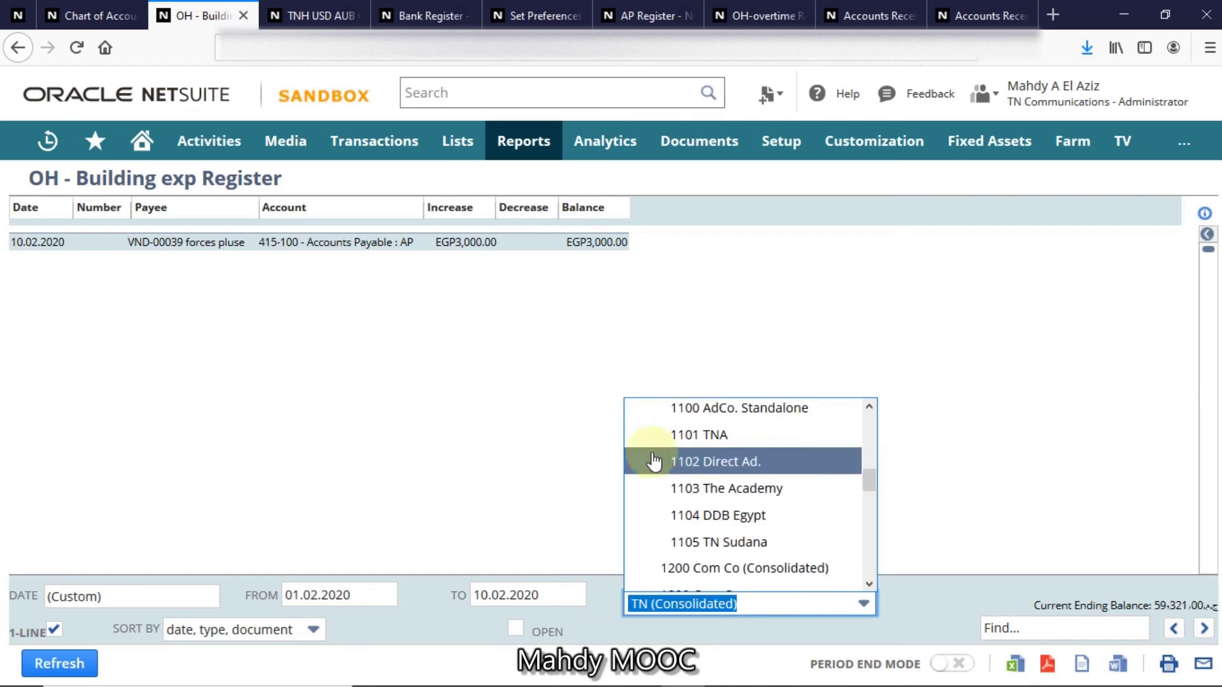
{"action": "left_click", "coordinate": [548, 449]}
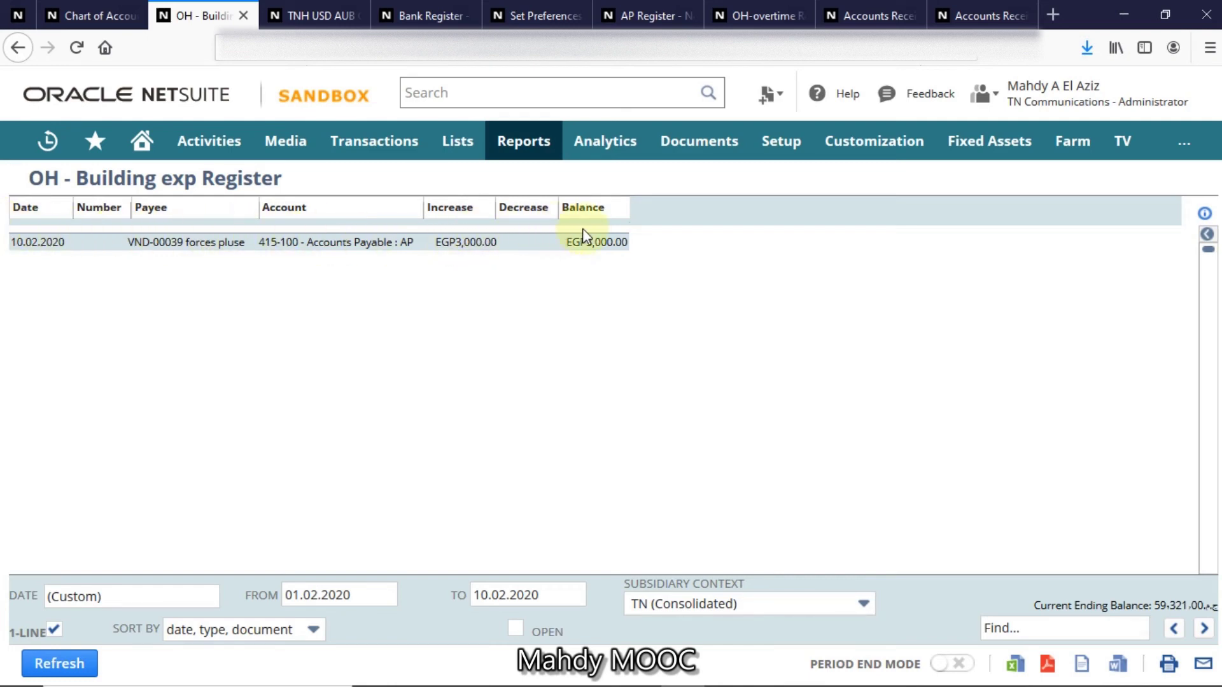
Step: Turn off the 1-Line view and enable the Open option for the register, refreshing it after each change
{"action": "left_click", "coordinate": [55, 630]}
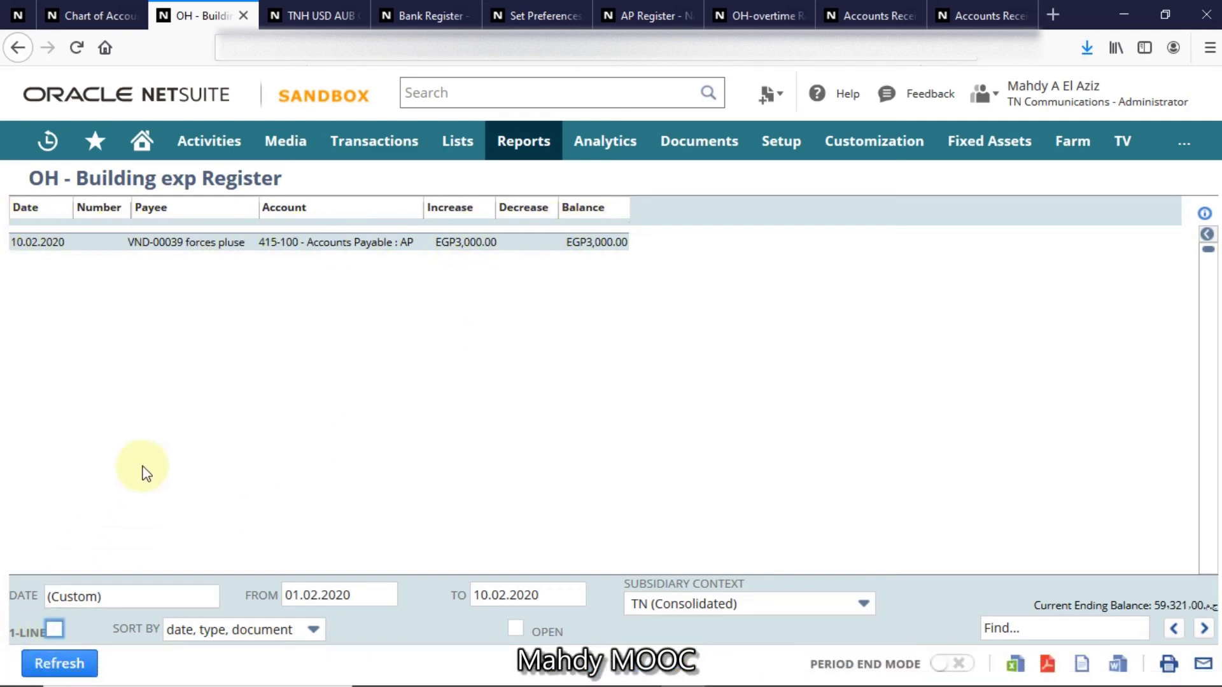
{"action": "left_click", "coordinate": [57, 662]}
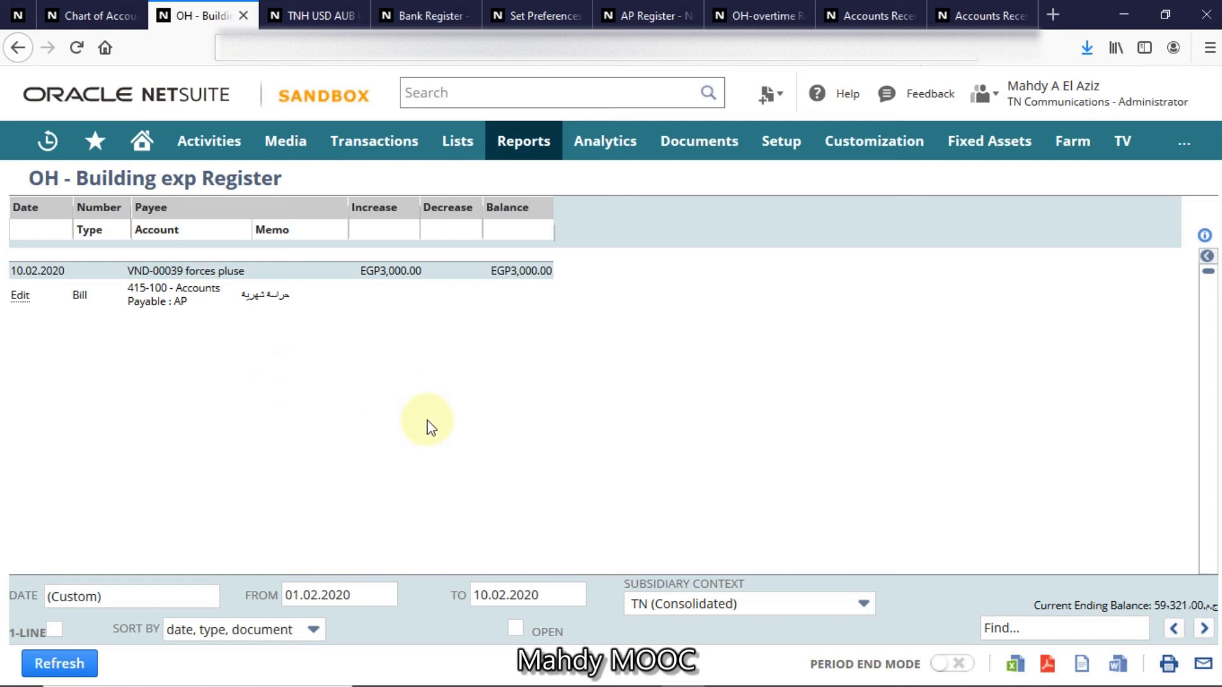
{"action": "left_click", "coordinate": [517, 631]}
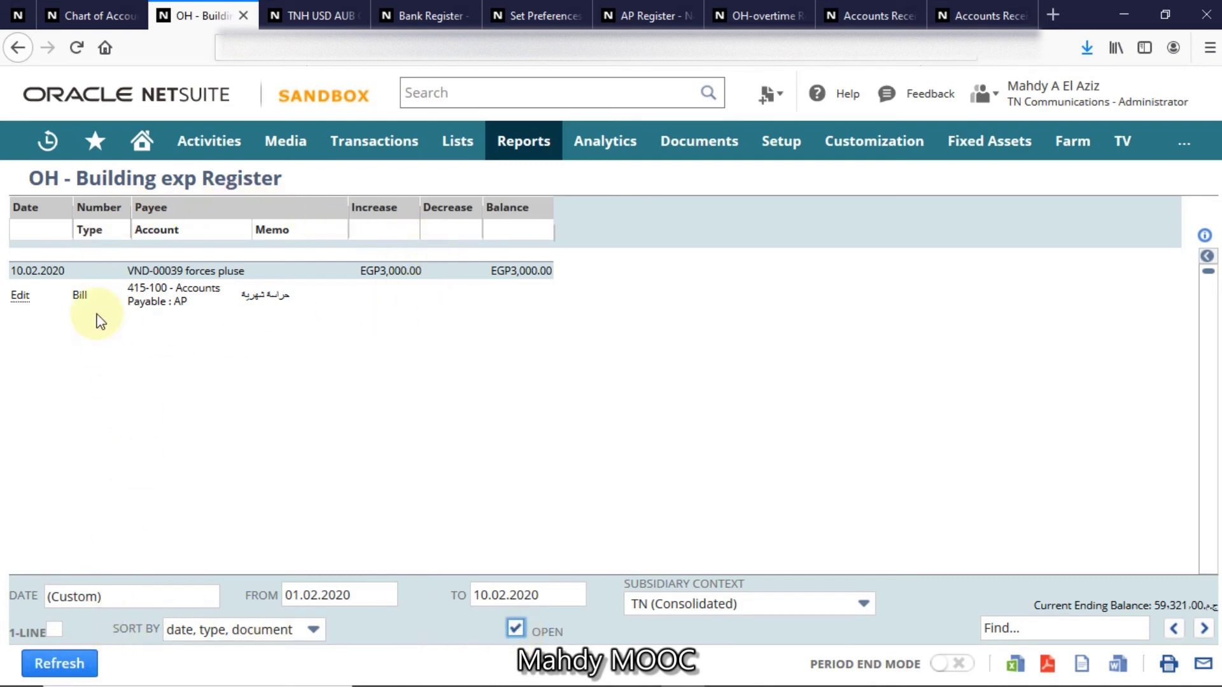
{"action": "left_click", "coordinate": [72, 662]}
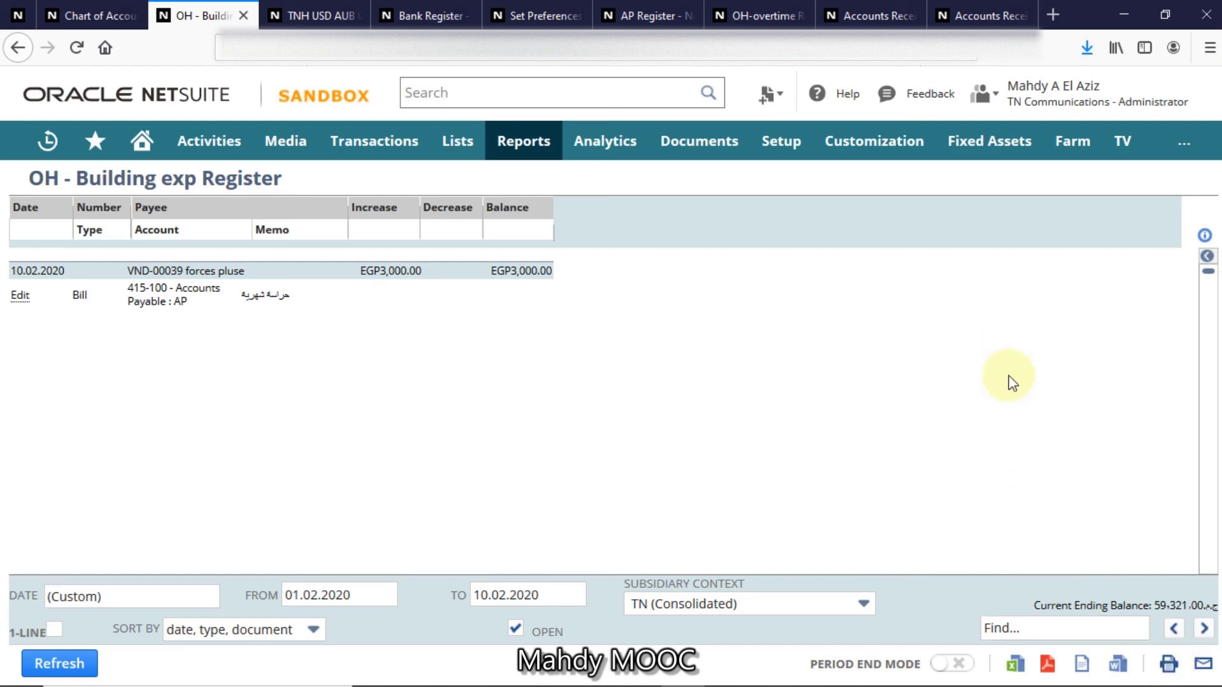
Step: Start emailing the register report and choose an employee as recipient from the list filtered by Employee
{"action": "left_click", "coordinate": [1201, 669]}
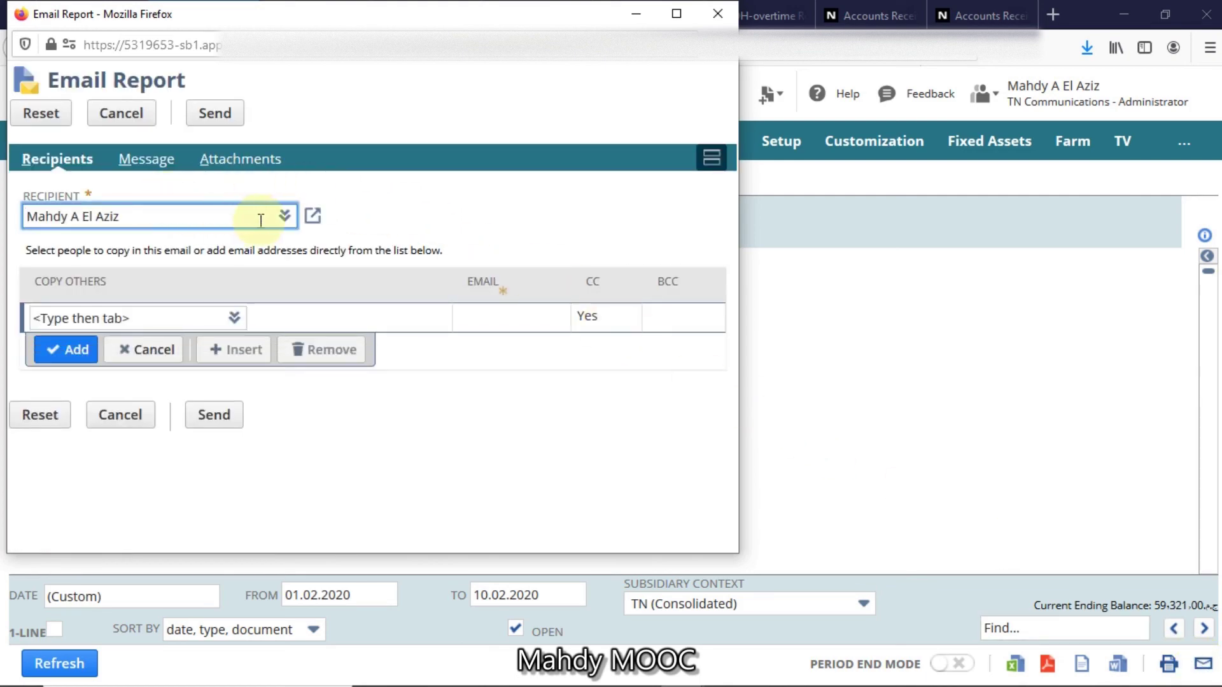
{"action": "left_click", "coordinate": [284, 218]}
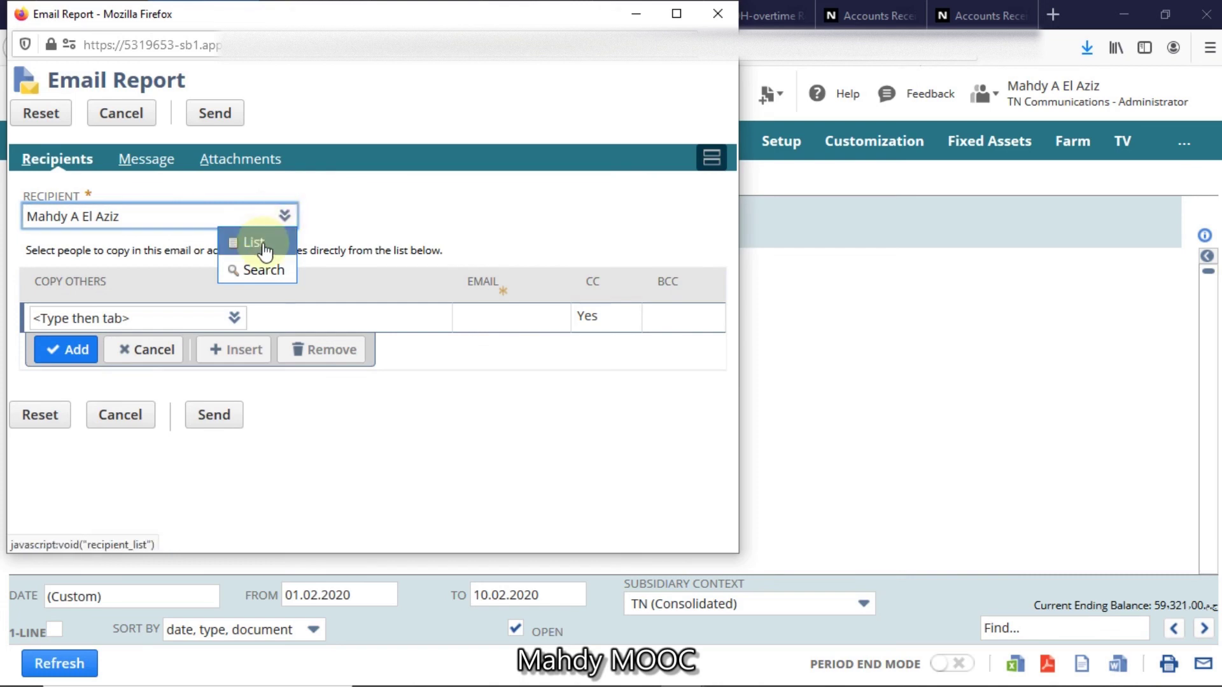
{"action": "left_click", "coordinate": [257, 241]}
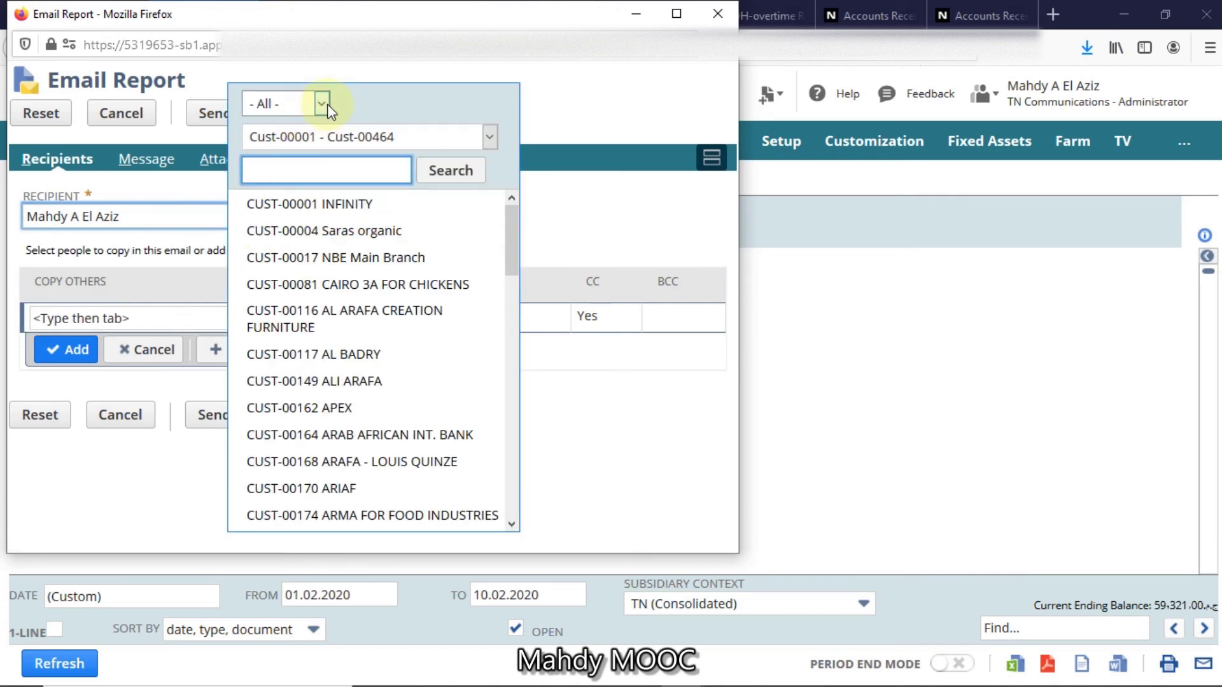
{"action": "left_click", "coordinate": [324, 104]}
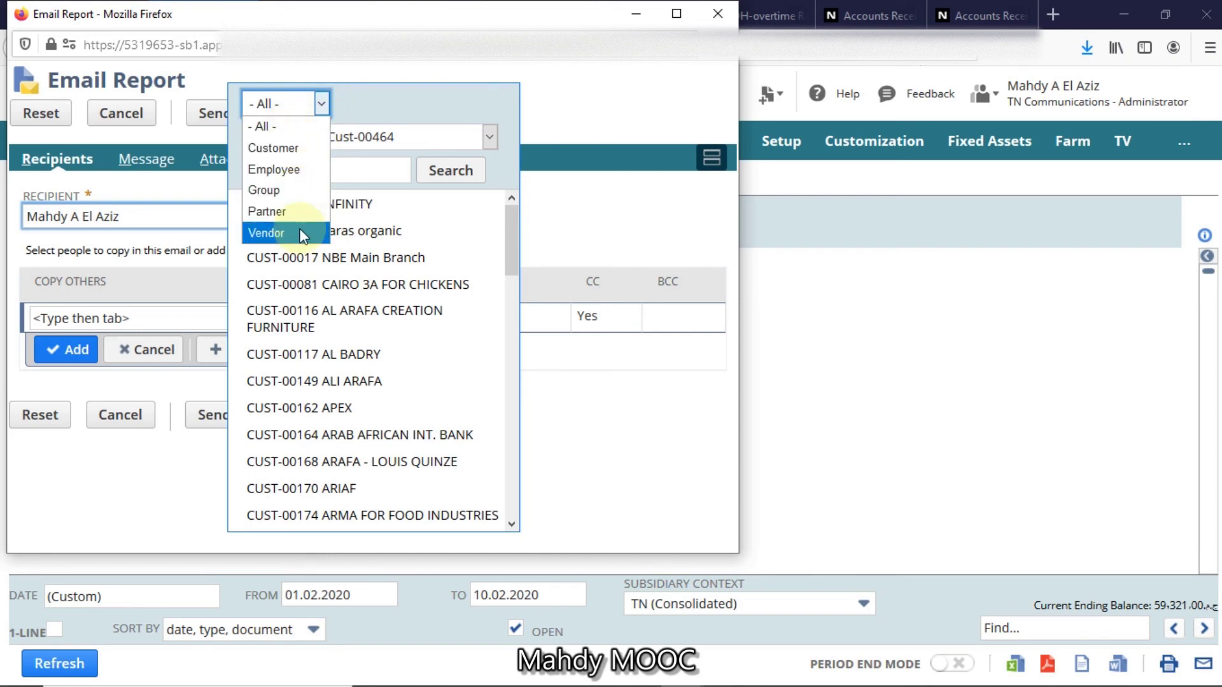
{"action": "left_click", "coordinate": [290, 169]}
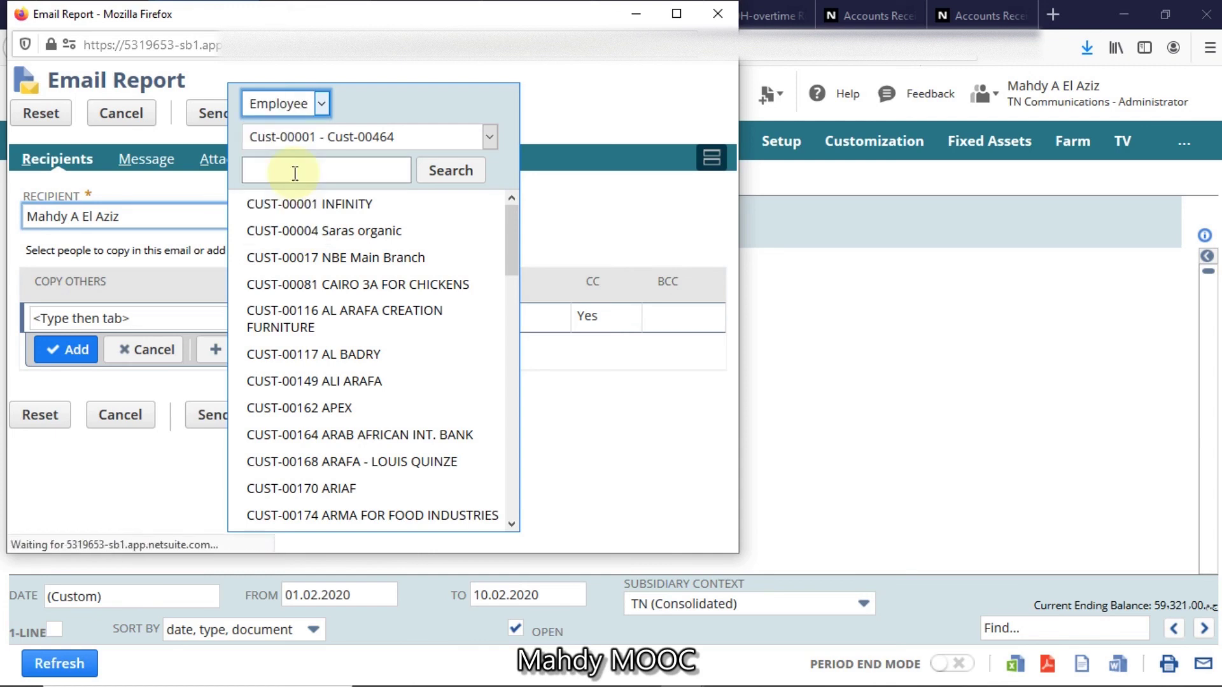
{"action": "scroll", "coordinate": [322, 271], "scroll_direction": "down", "scroll_amount": 3}
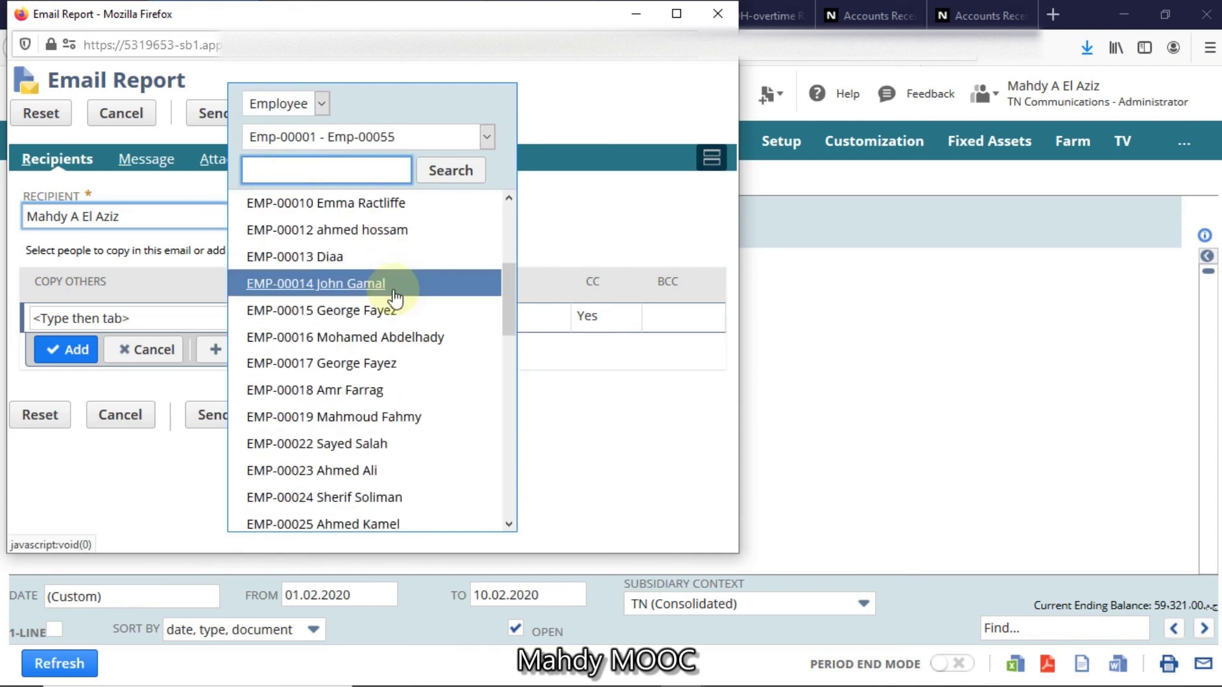
{"action": "scroll", "coordinate": [394, 298], "scroll_direction": "down", "scroll_amount": 2}
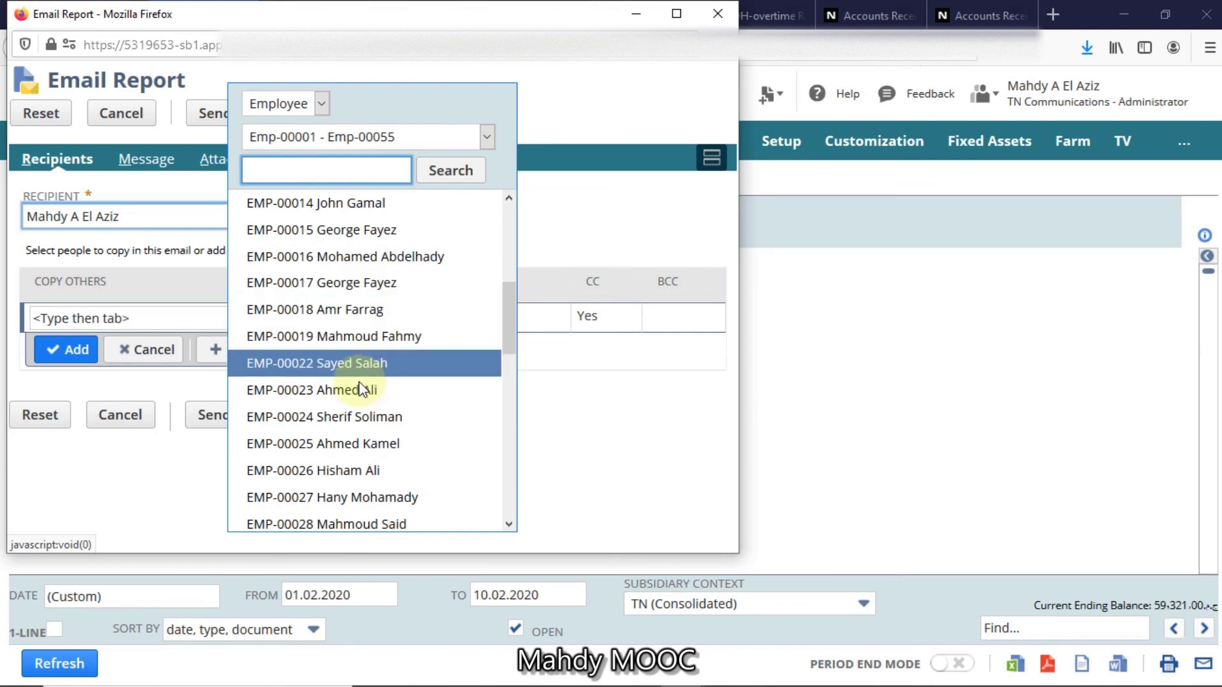
{"action": "left_click", "coordinate": [360, 391]}
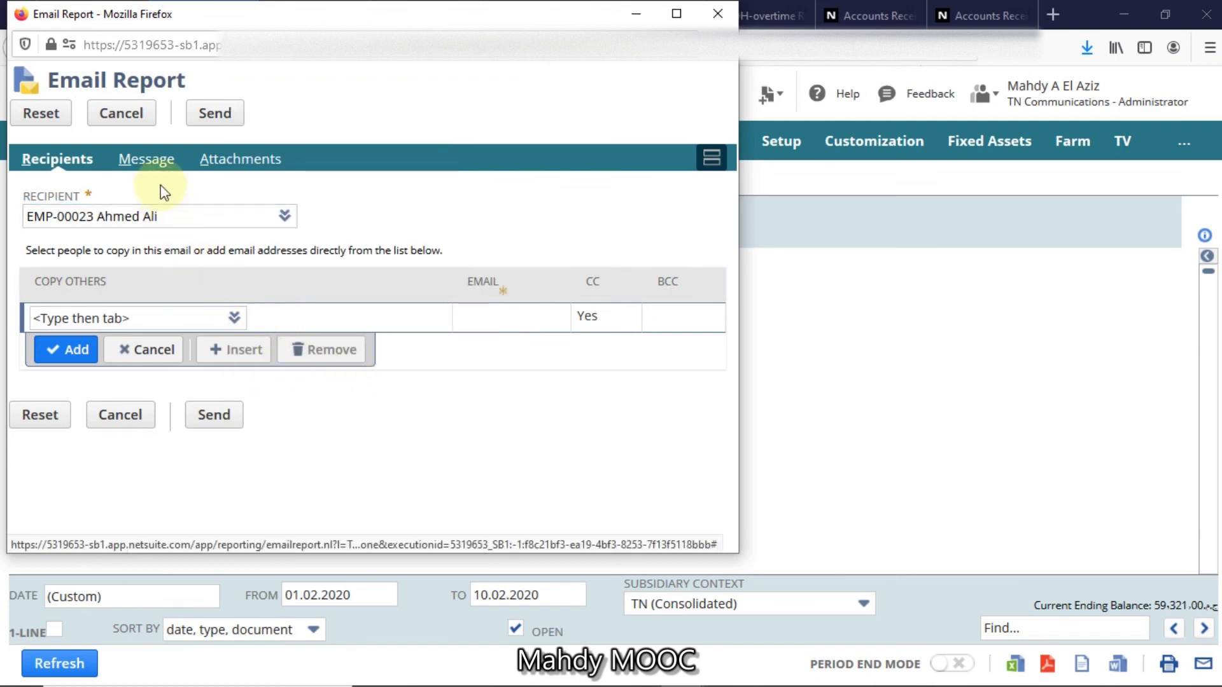
Step: Review the email's subject, message and Inline HTML sending format, and send the report
{"action": "left_click", "coordinate": [156, 160]}
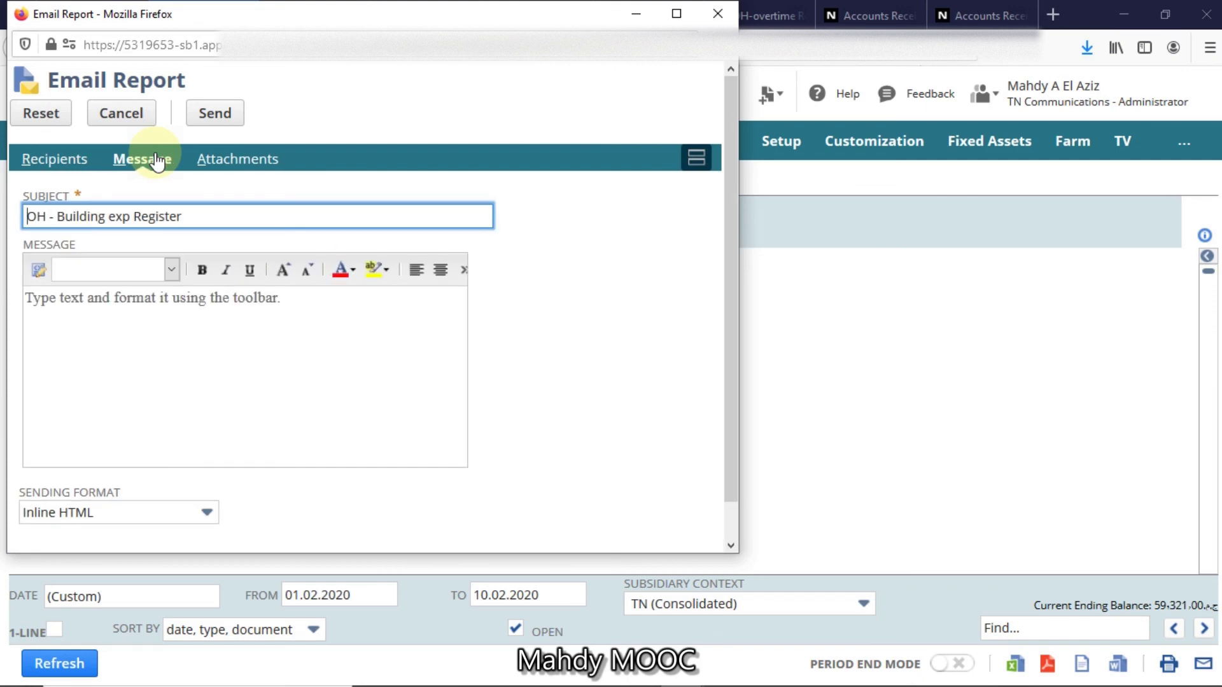
{"action": "scroll", "coordinate": [257, 514], "scroll_direction": "down", "scroll_amount": 2}
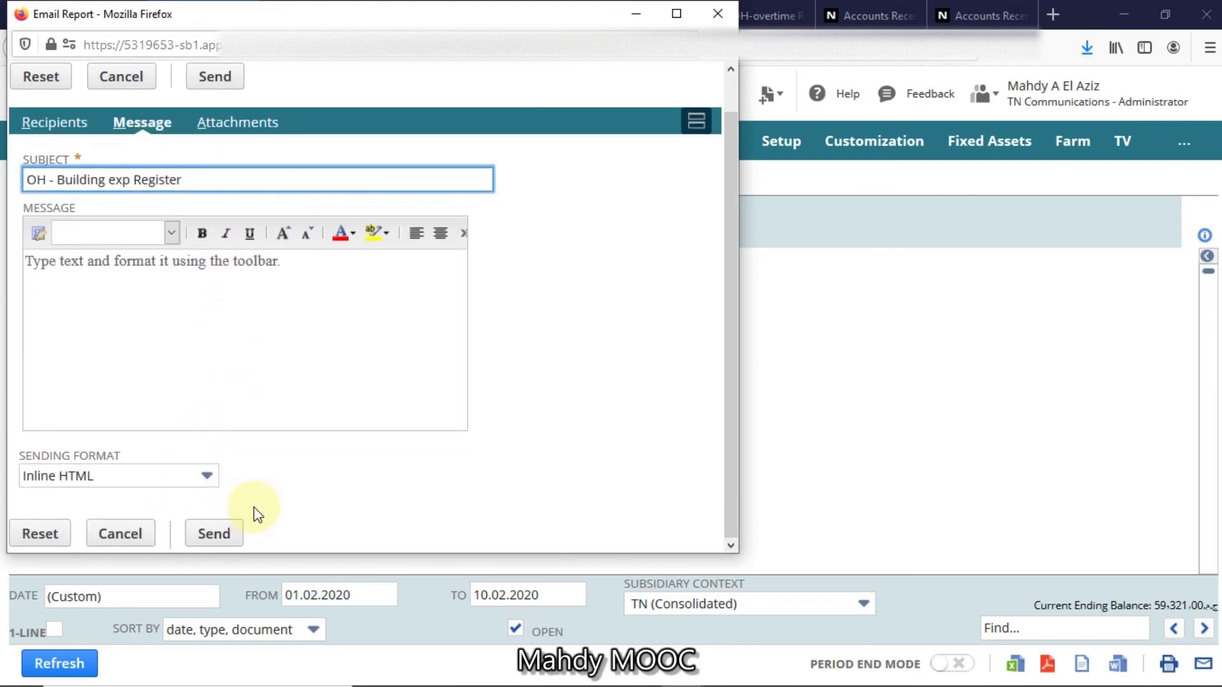
{"action": "left_click", "coordinate": [215, 538]}
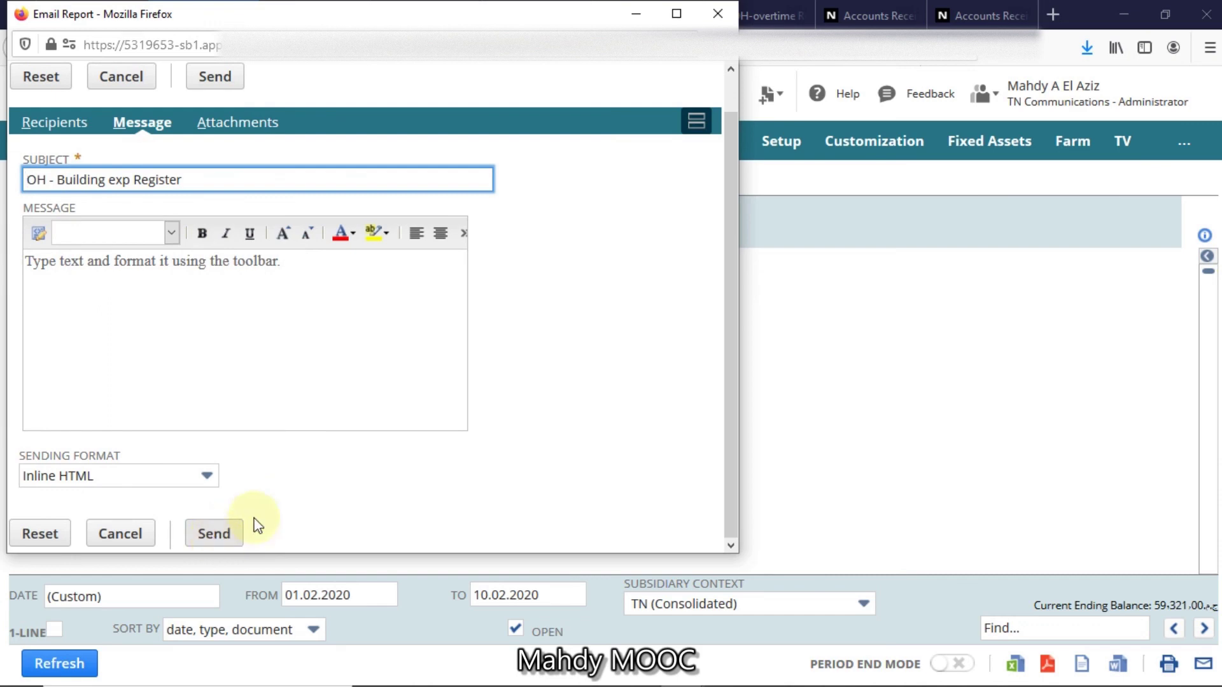